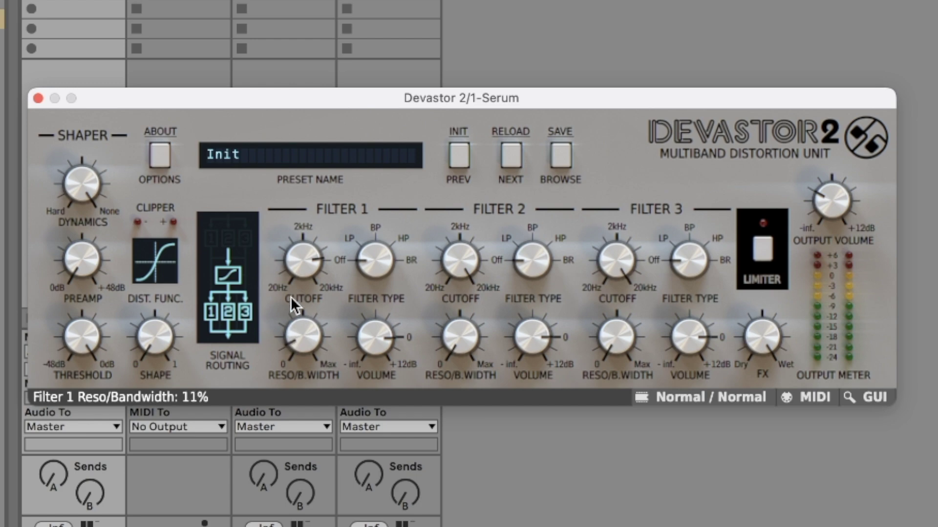
click(487, 271)
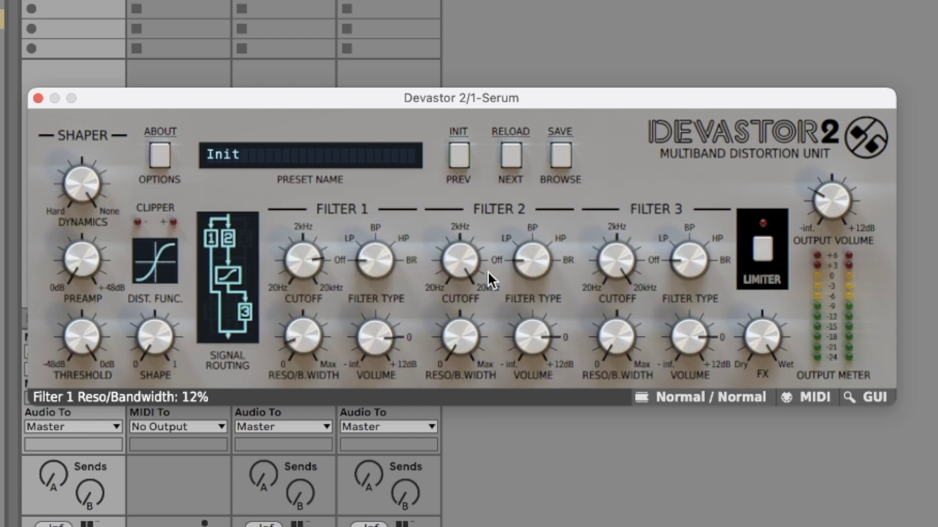
drag(526, 263, 527, 254)
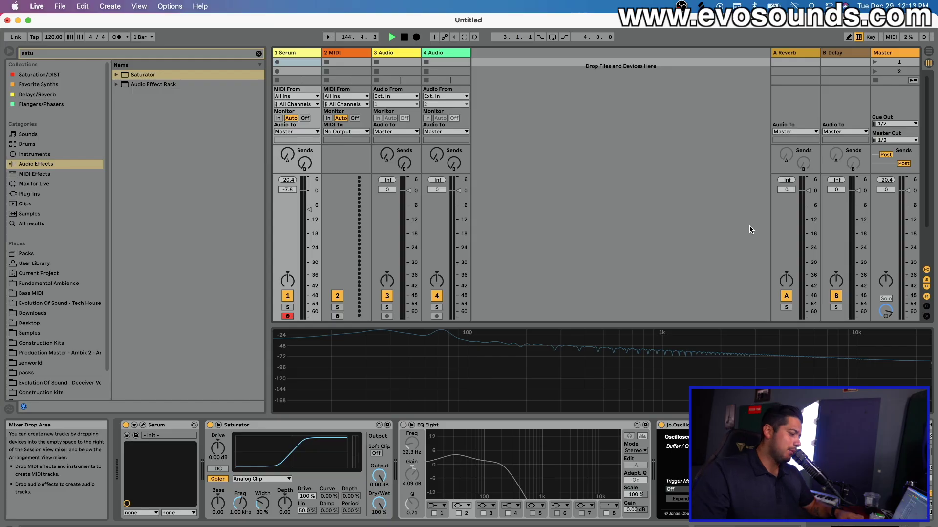
Open the Serum synth's window to view its Basic Shapes oscillator patch, and close it again.
click(142, 426)
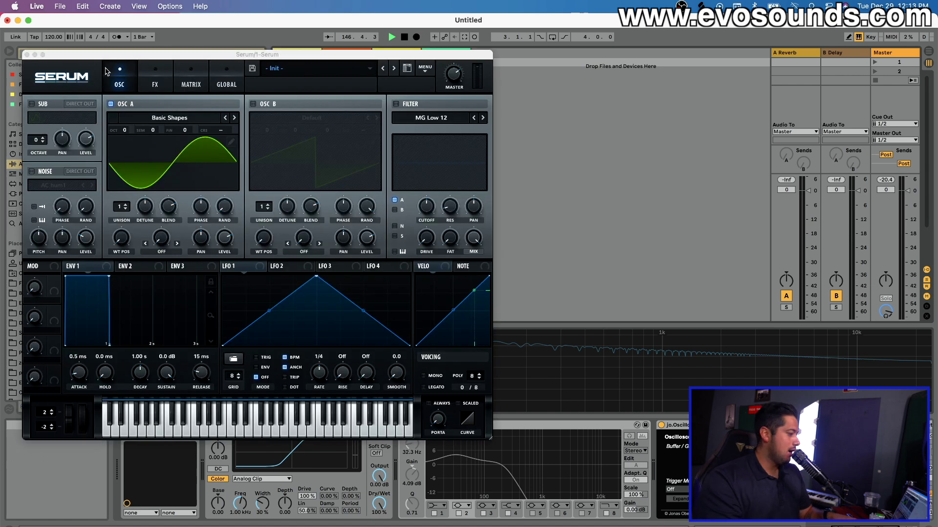
click(27, 54)
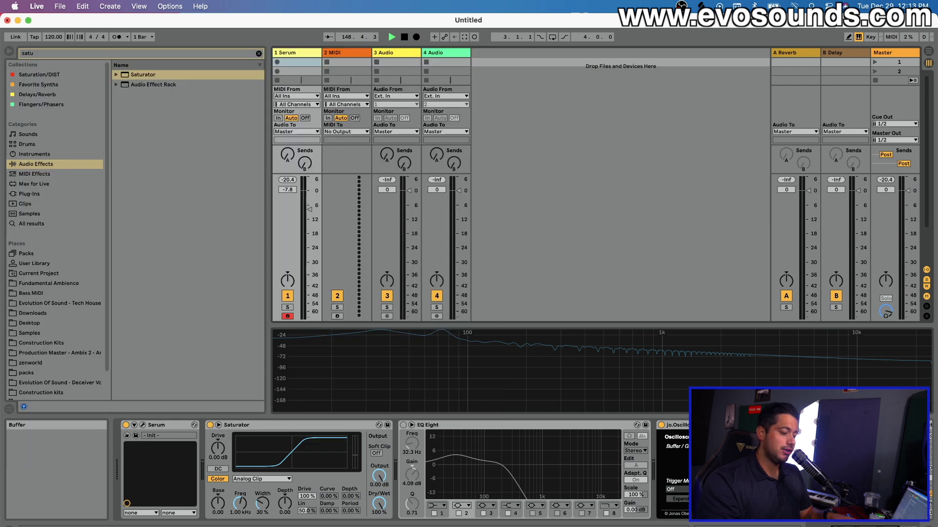
Expand the Oscilloscope into its own window, enlarge the spectrum display upward, and move the scope window up to clear it.
click(679, 499)
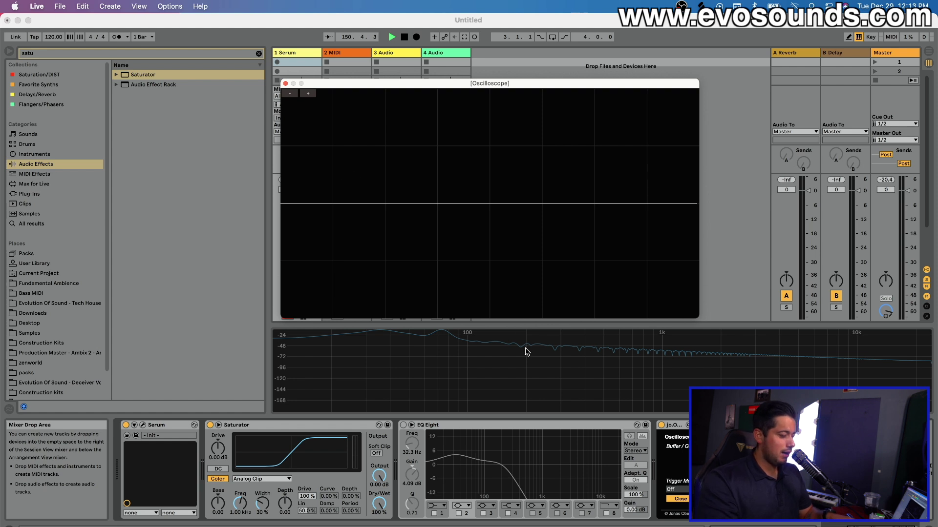
drag(489, 327, 500, 303)
drag(537, 84, 547, 52)
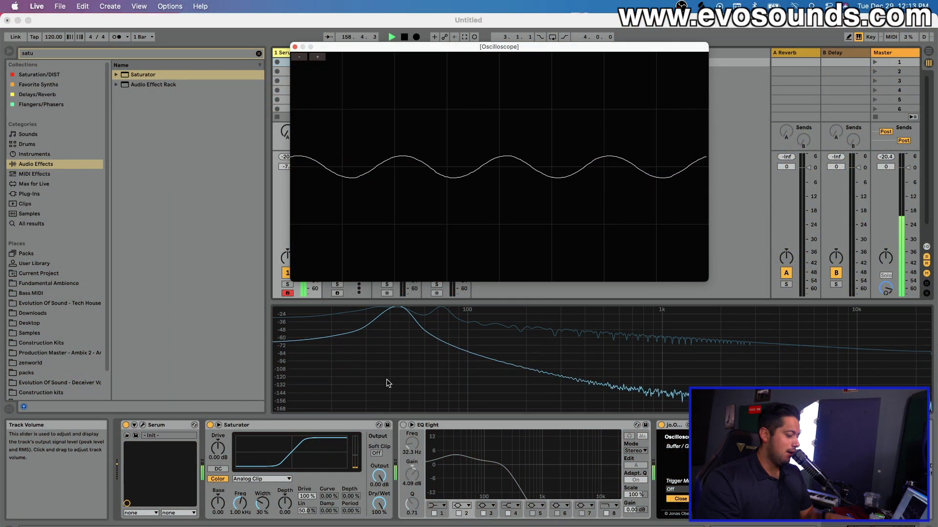
Try Saturator drive settings of 24.0, -4.00, 27.4 and 5.71 dB, and reset the drive to 0.00 dB.
click(228, 454)
drag(218, 449, 217, 426)
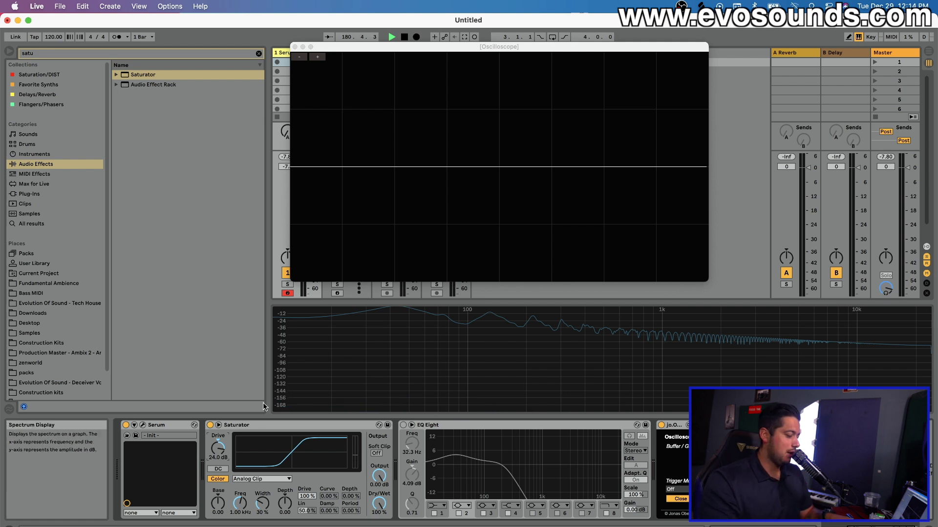
drag(218, 448, 217, 456)
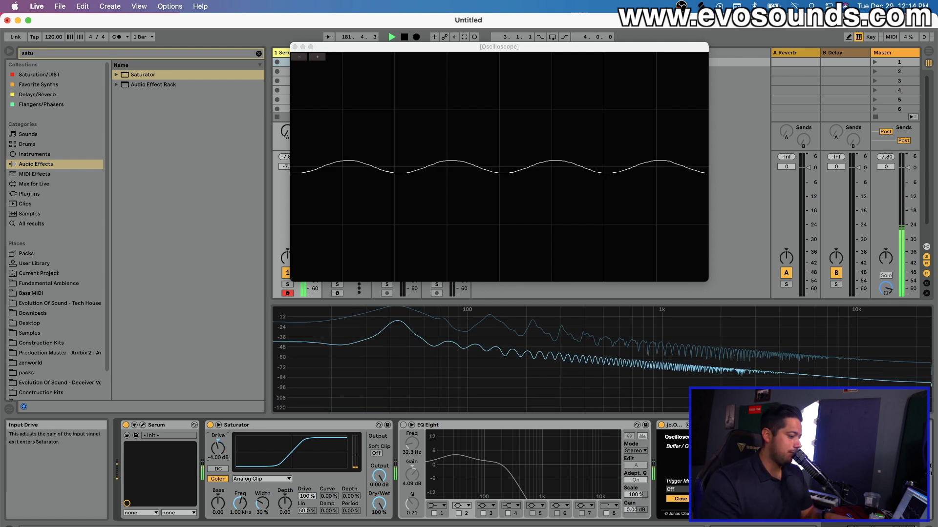
mouse_move(217, 448)
mouse_down()
mouse_move(217, 430)
mouse_move(224, 445)
mouse_up()
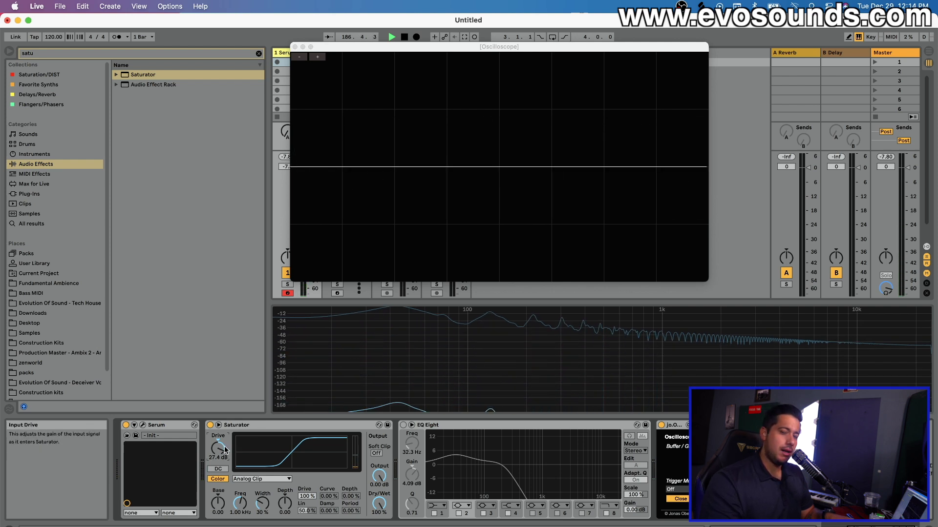
drag(224, 446, 224, 462)
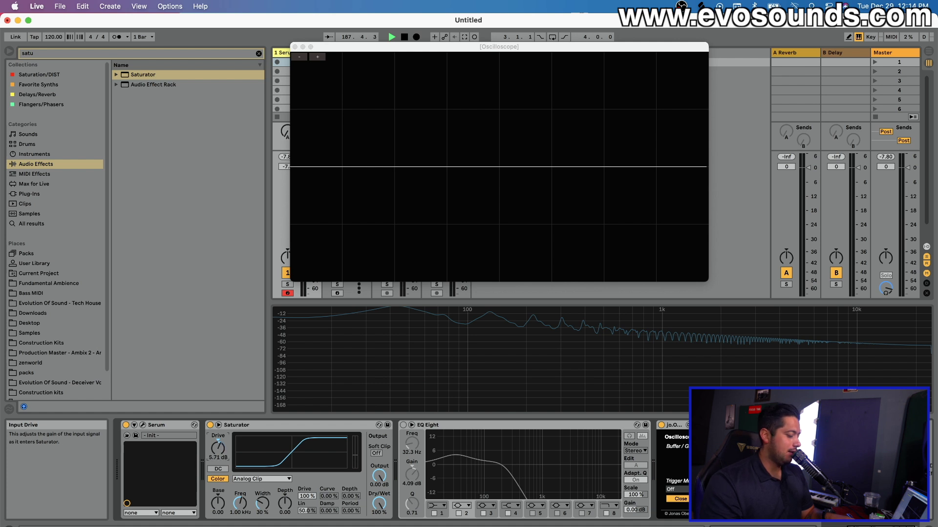
right_click(221, 449)
click(273, 484)
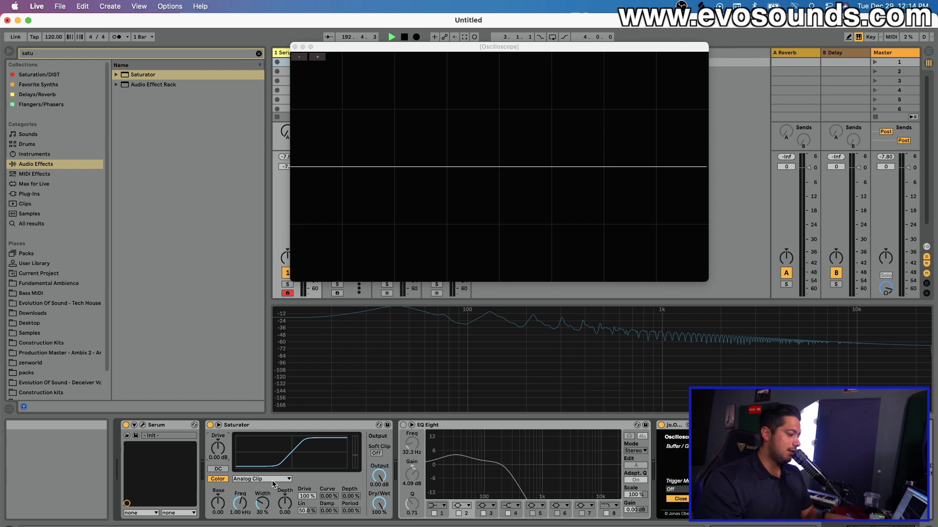
Move the Oscilloscope window clear of the Serum track's mixer strip and raise that track's volume to 0.3 dB.
drag(419, 47, 519, 70)
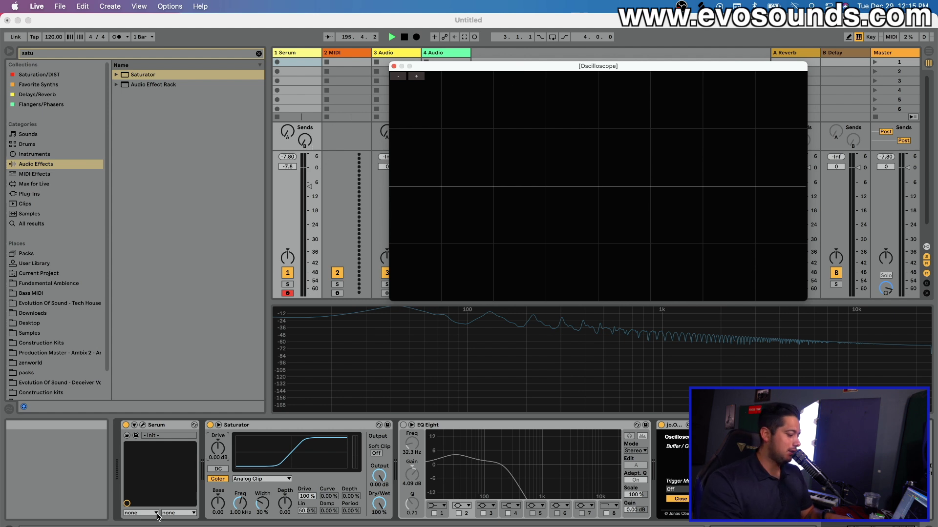
click(305, 178)
drag(305, 179, 305, 161)
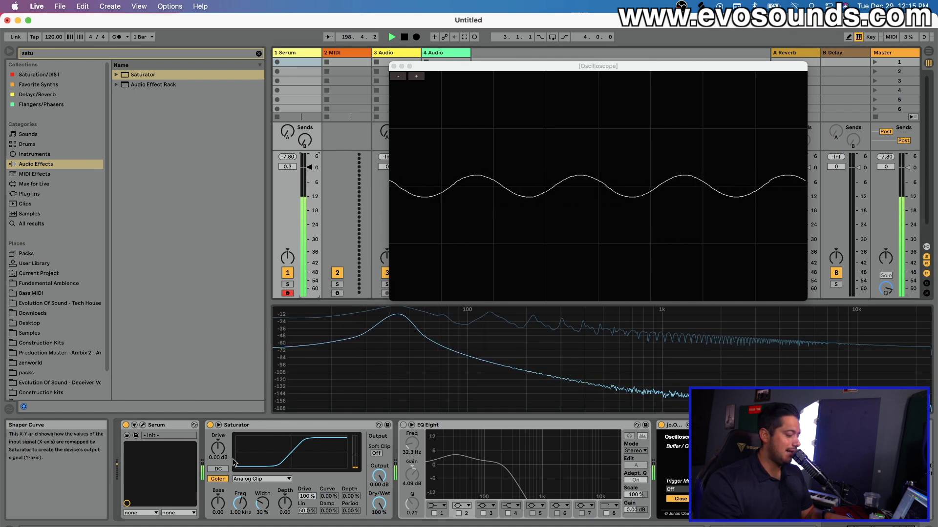
Set the Saturator to 11.4 dB drive and -10.3 dB output, and bypass and re-enable it to compare the sound.
drag(218, 449, 218, 428)
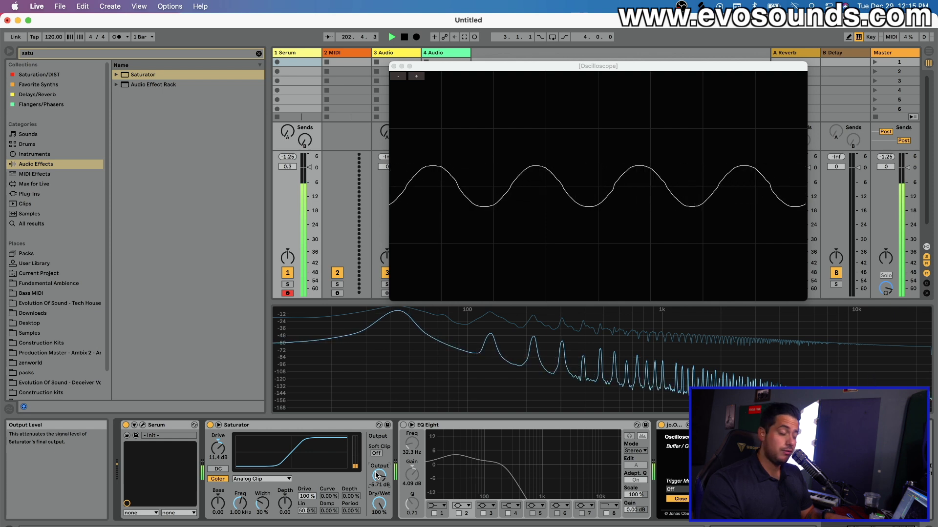
click(210, 426)
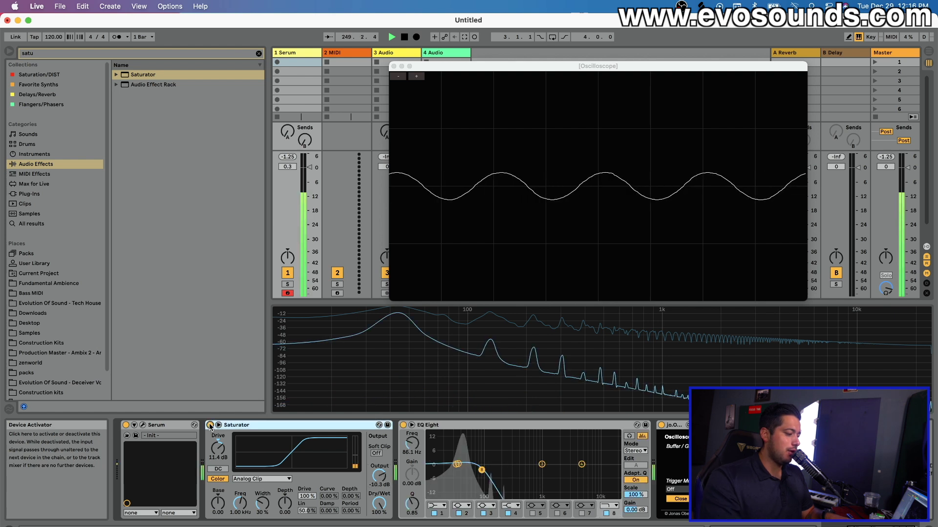
click(211, 425)
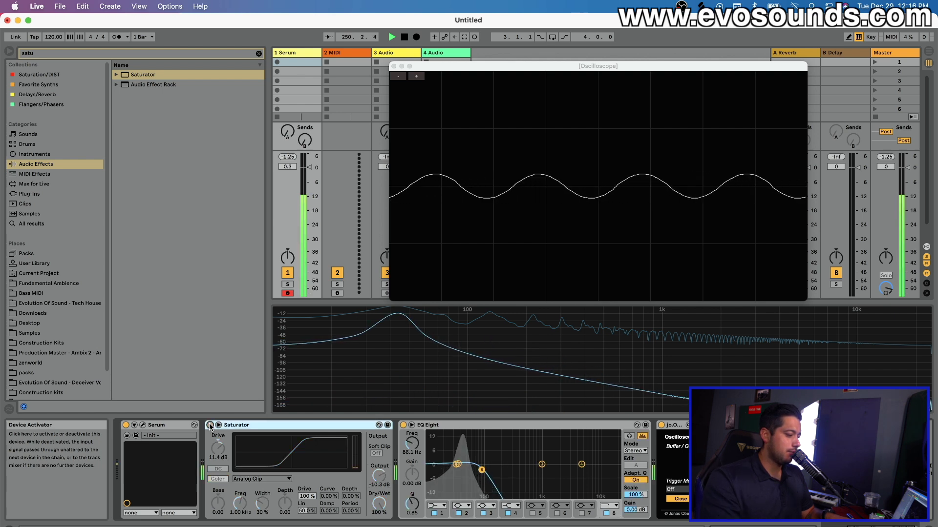
click(211, 426)
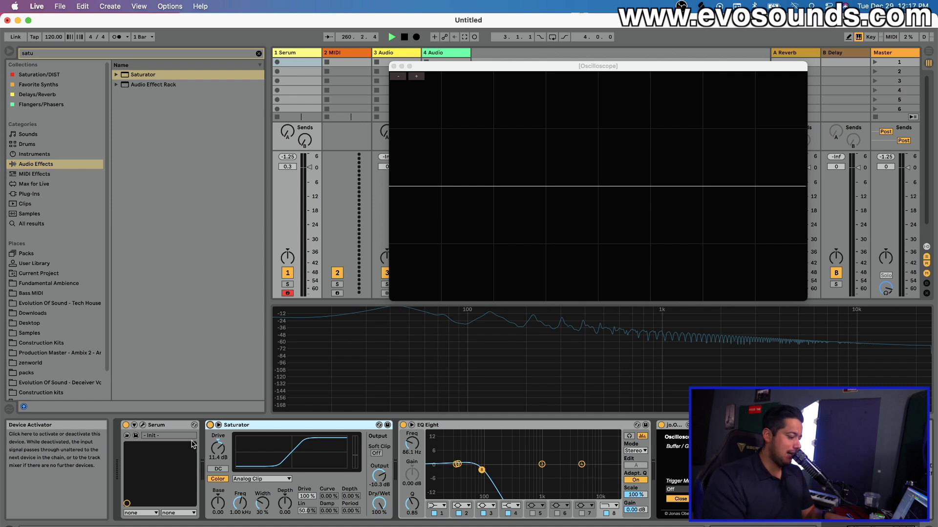
Set the Saturator to 6.86 dB drive and -6.29 dB output, and bypass and re-enable it to compare the sound.
click(217, 446)
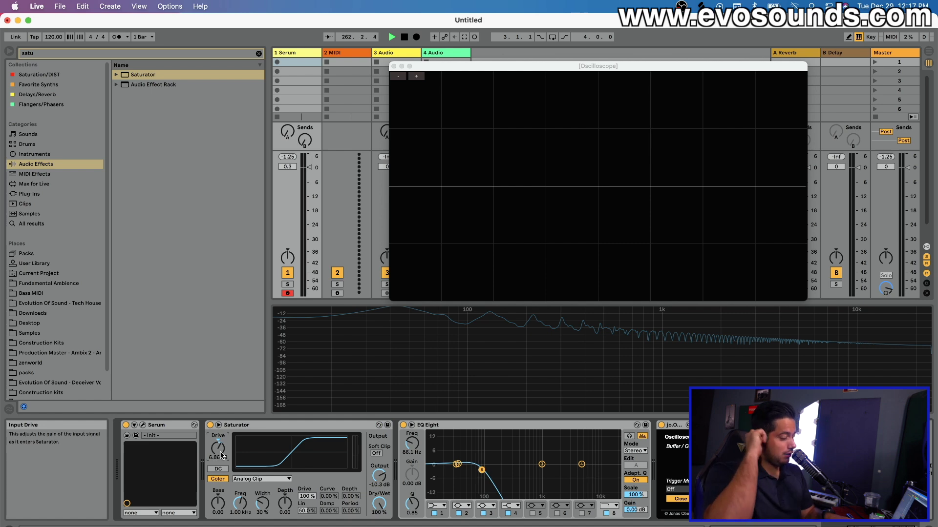
mouse_move(379, 475)
mouse_down()
mouse_move(379, 464)
mouse_move(377, 477)
mouse_up()
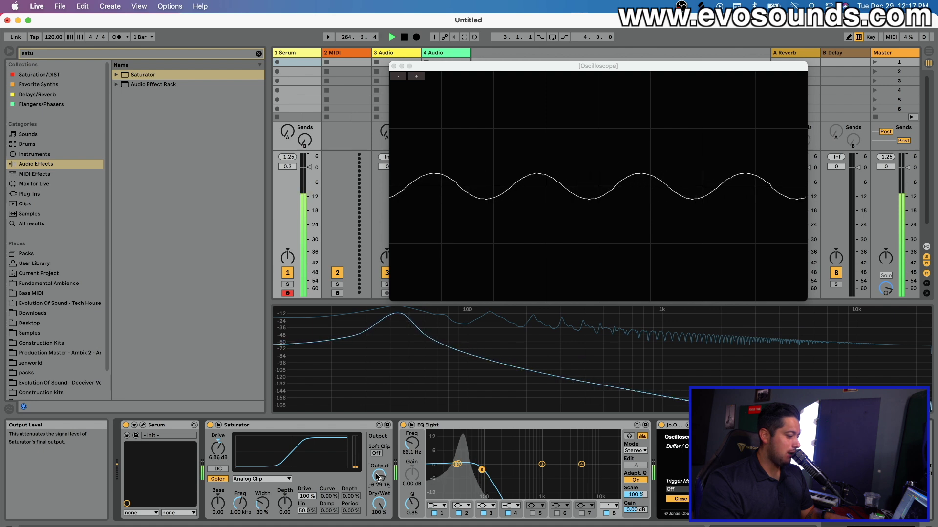
click(209, 425)
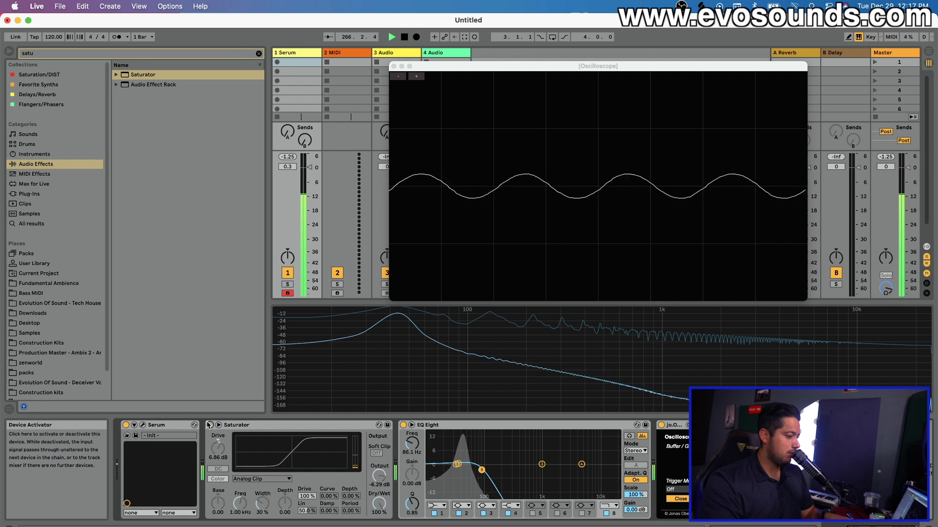
click(209, 425)
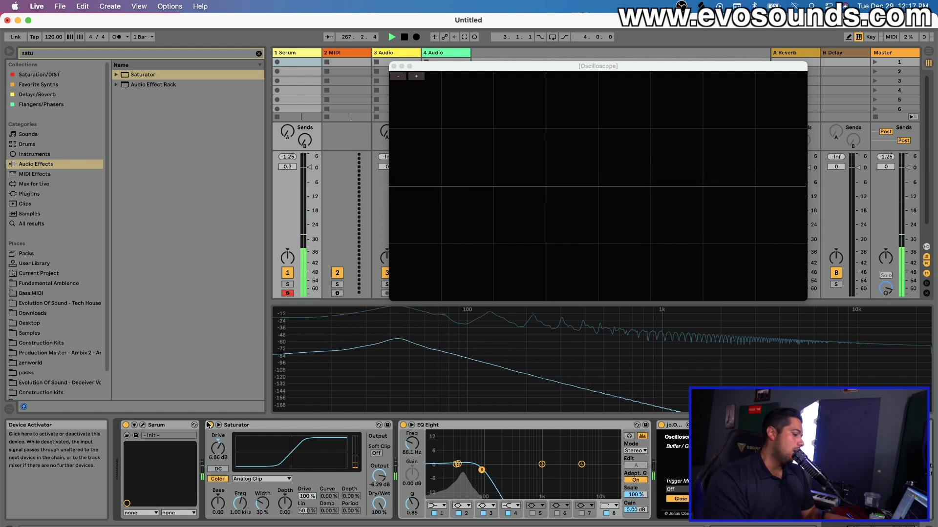
Select the Saturator and view its available curve types, keeping Analog Clip.
click(256, 428)
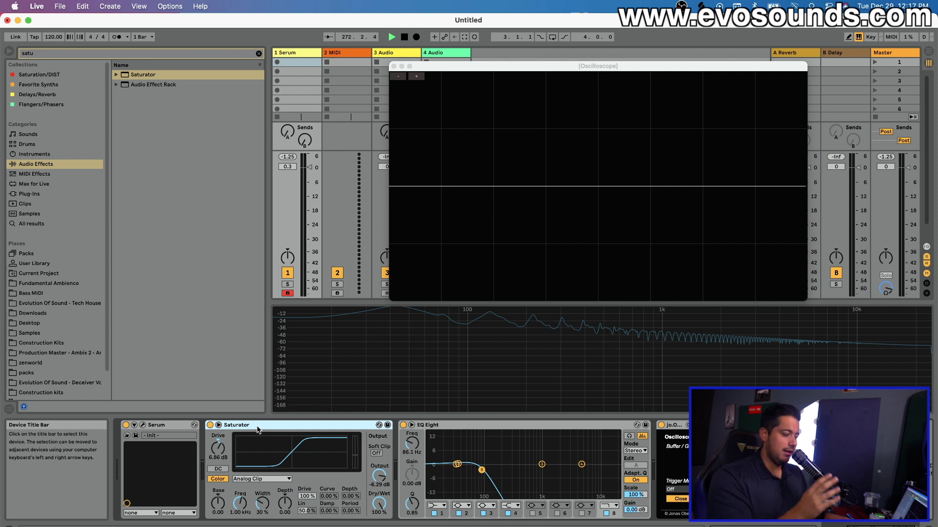
click(249, 479)
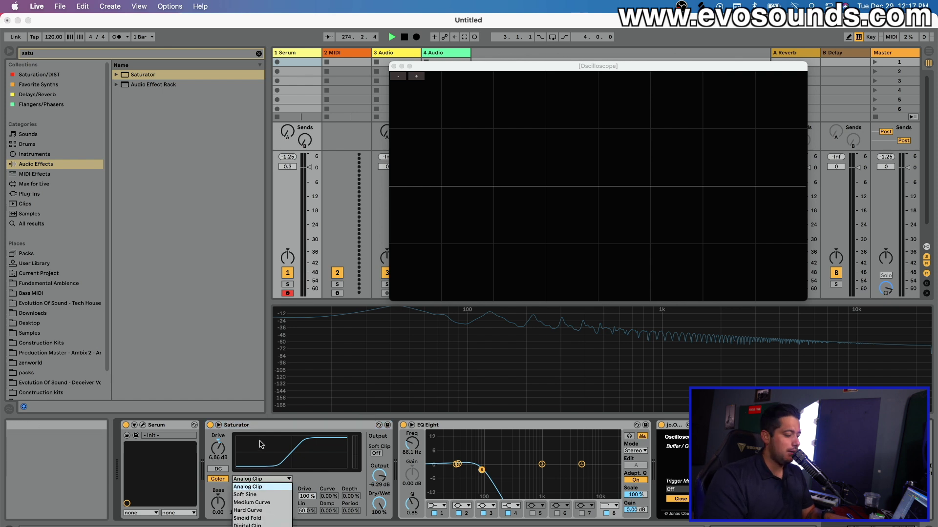
click(258, 426)
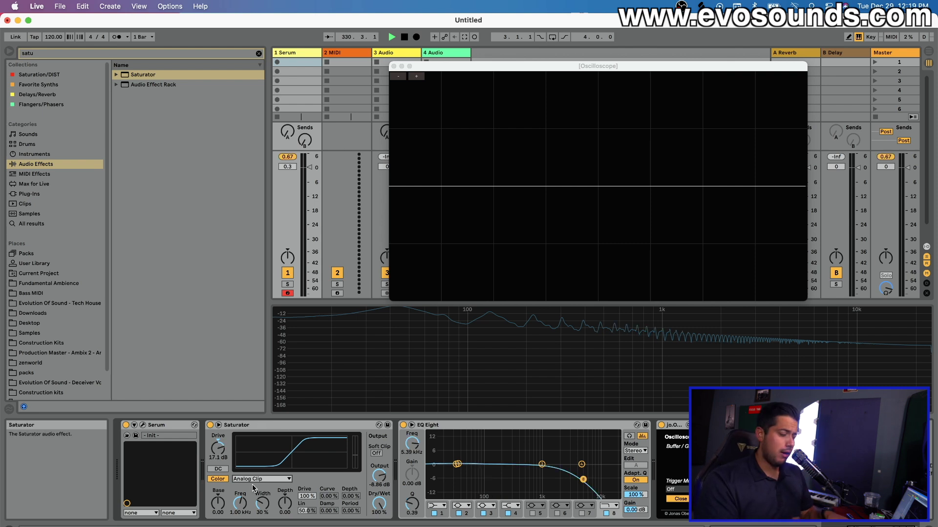
Try the Soft Sine curve type on the Saturator and switch back to Analog Clip.
click(248, 479)
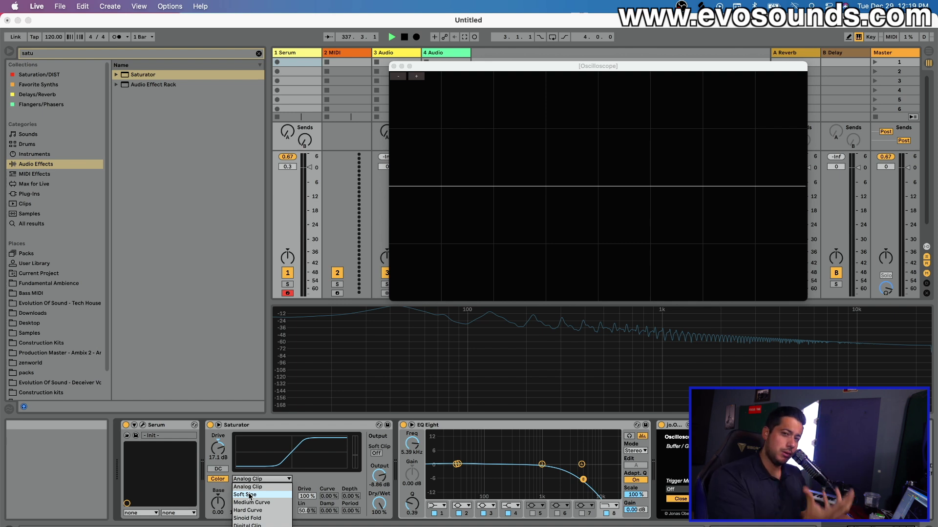
click(250, 495)
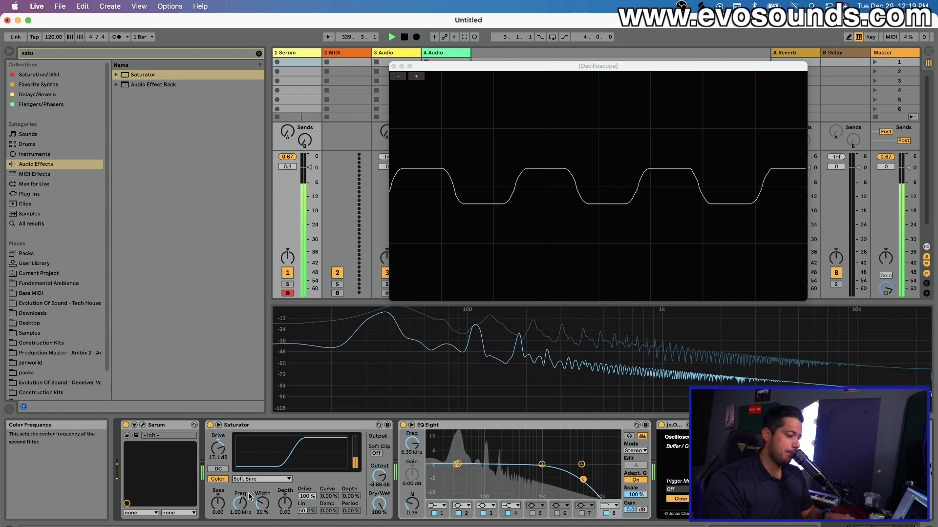
click(255, 482)
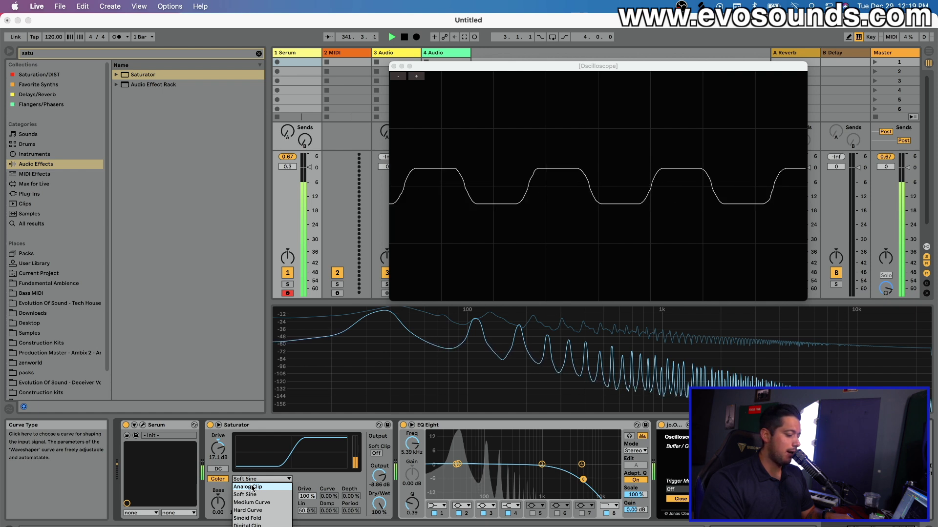
click(252, 488)
Try the Medium Curve, Hard Curve and Sinoid Fold curve types on the Saturator in turn.
click(254, 480)
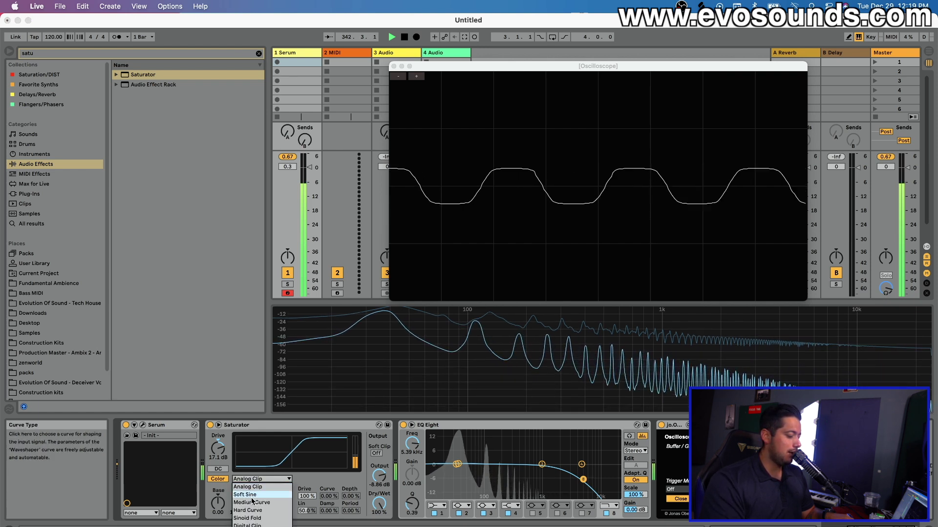
click(252, 502)
click(253, 479)
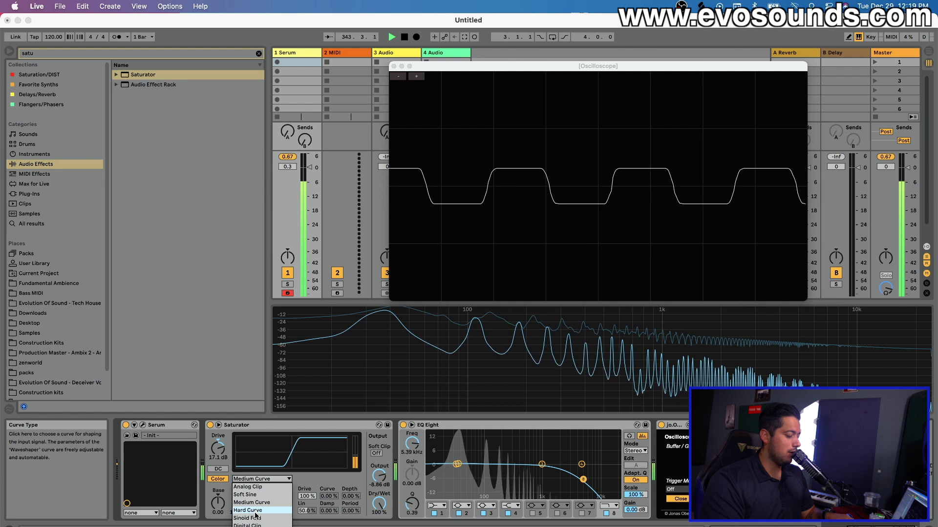
click(255, 510)
click(254, 480)
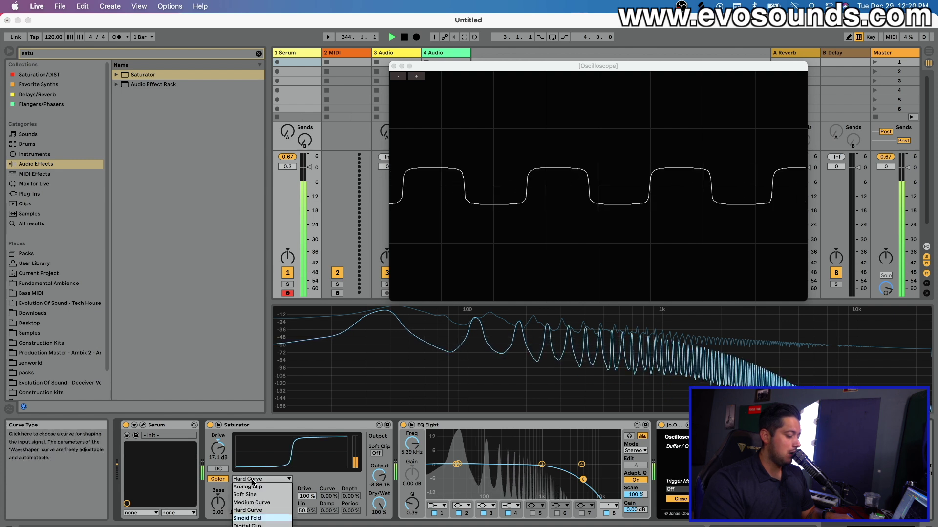
click(251, 519)
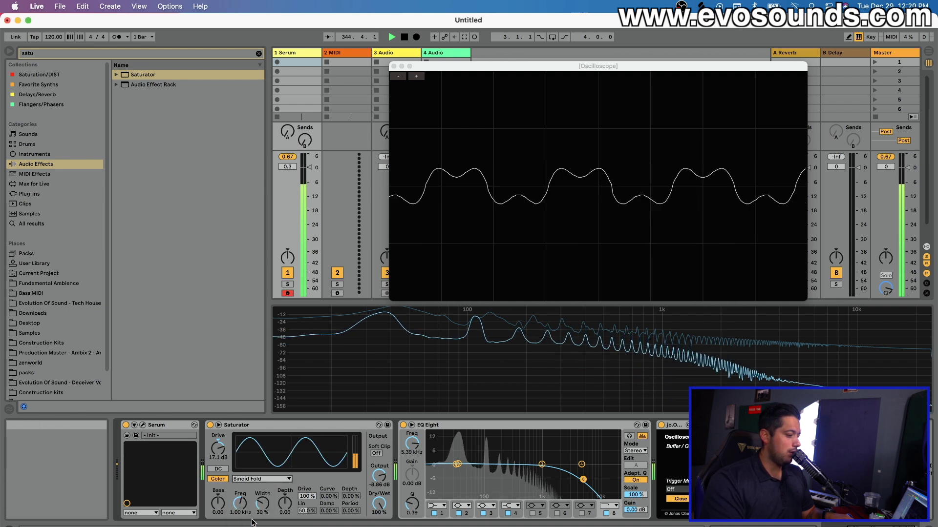
Try the Digital Clip and Waveshaper curve types on the Saturator, and settle on Soft Sine.
click(249, 480)
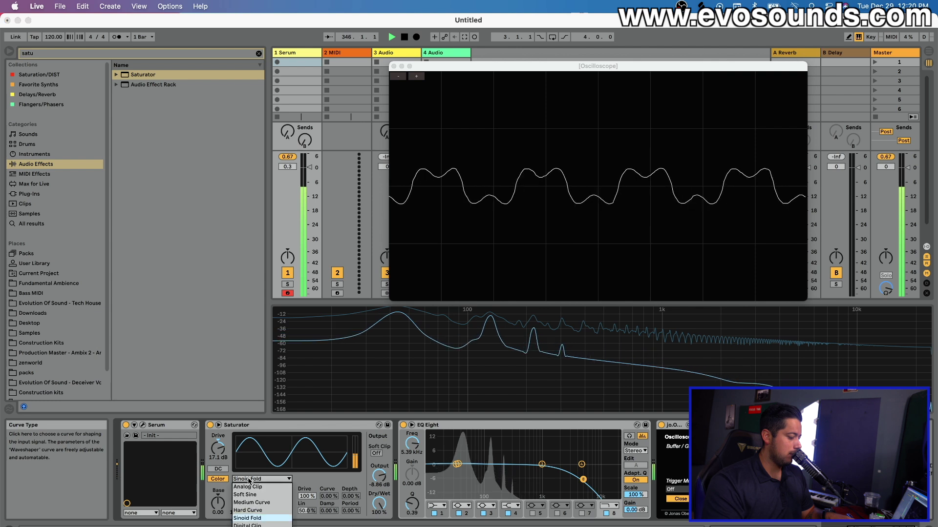
click(256, 526)
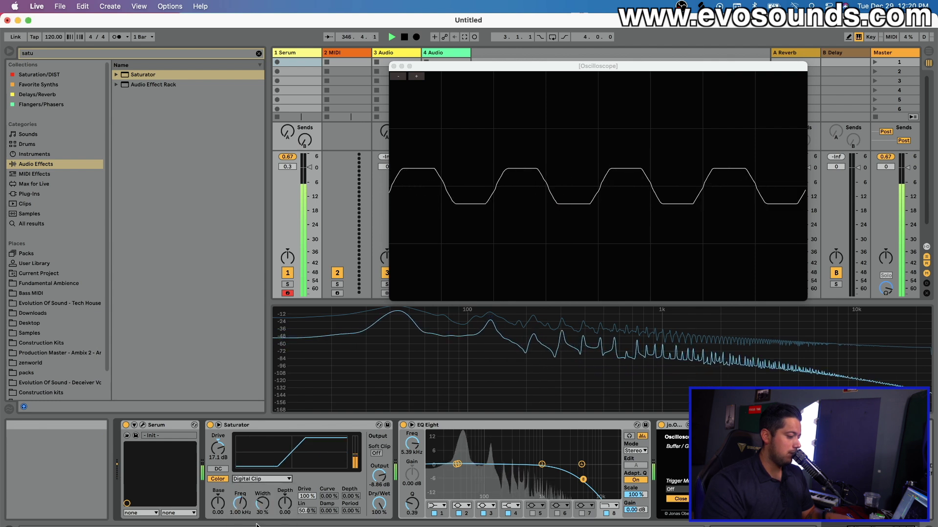
click(263, 480)
click(251, 521)
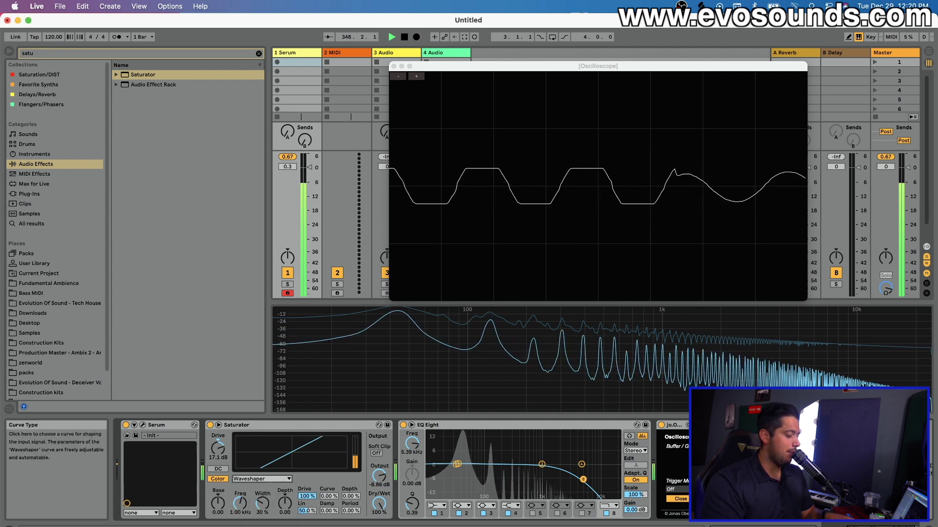
click(277, 480)
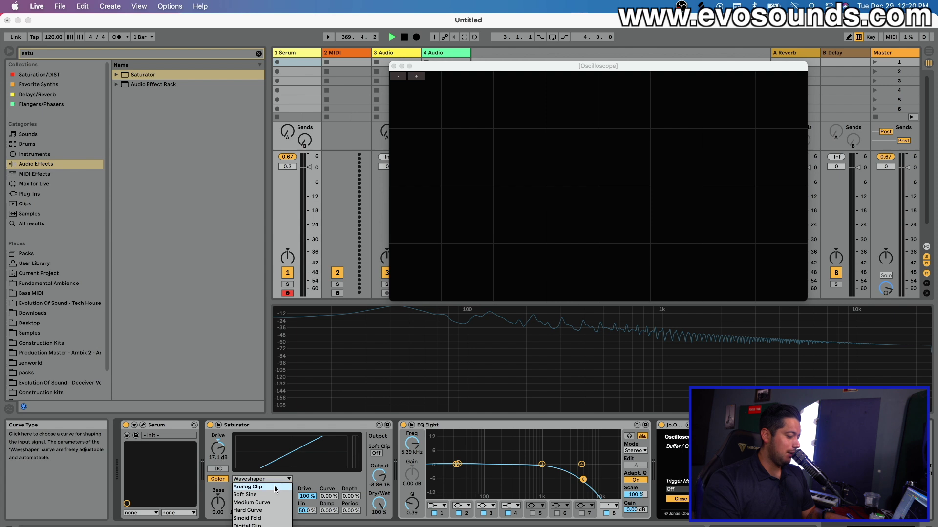
click(271, 495)
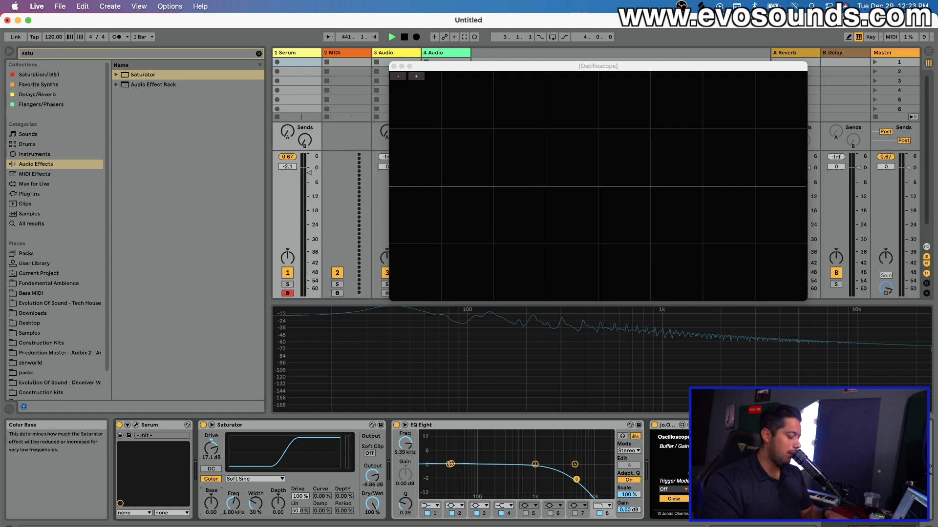
Set the Saturator's color Base to 2.29, color Depth to 14.5 and color Freq to 79.0 Hz.
drag(211, 504, 211, 471)
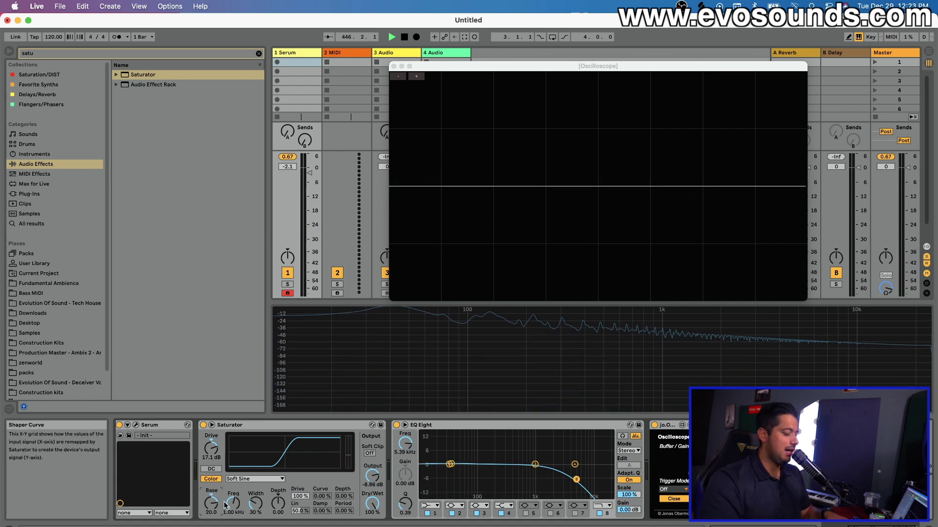
drag(211, 502, 213, 507)
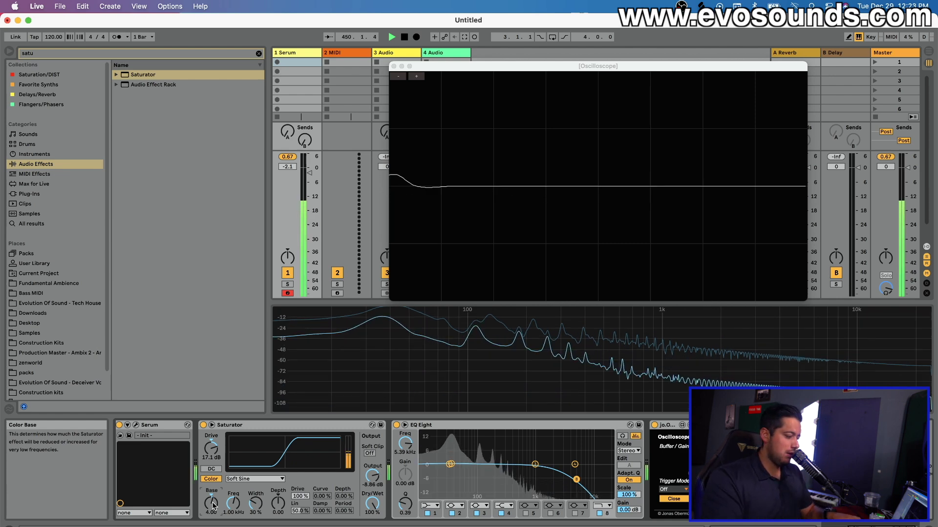
drag(213, 506, 213, 506)
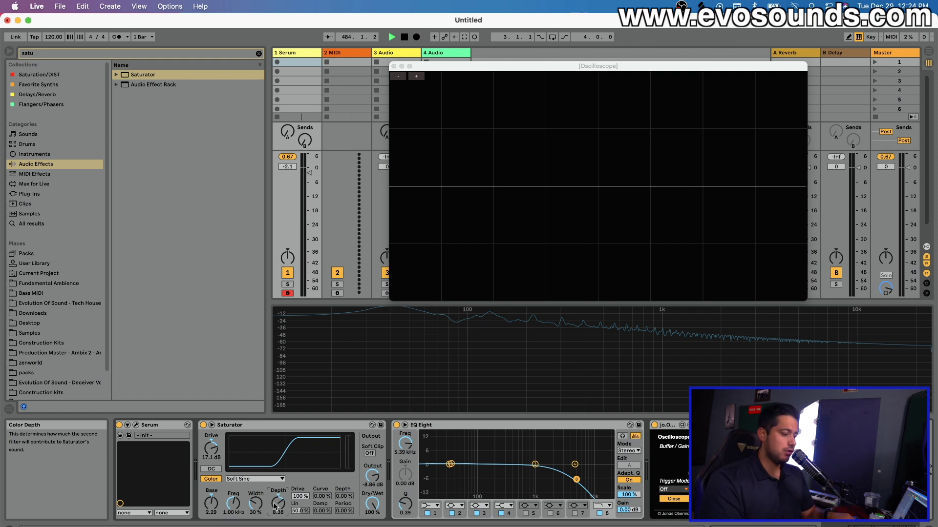
drag(275, 507, 235, 507)
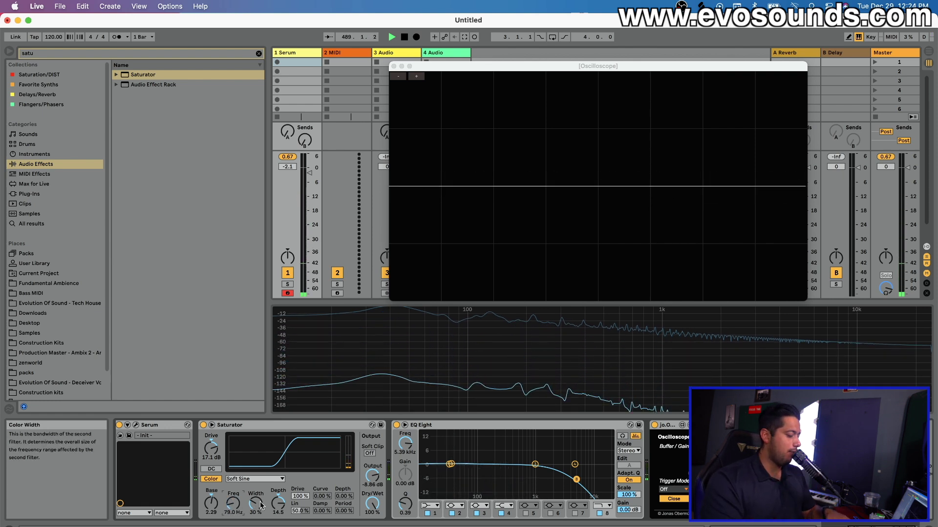
Make the EQ Eight's first band a low cut, sweep both cut filters to isolate different ranges, and bring the high cut to 696 Hz.
click(433, 506)
click(430, 515)
drag(450, 465, 511, 474)
mouse_move(578, 483)
mouse_down()
mouse_move(492, 472)
mouse_move(587, 470)
mouse_up()
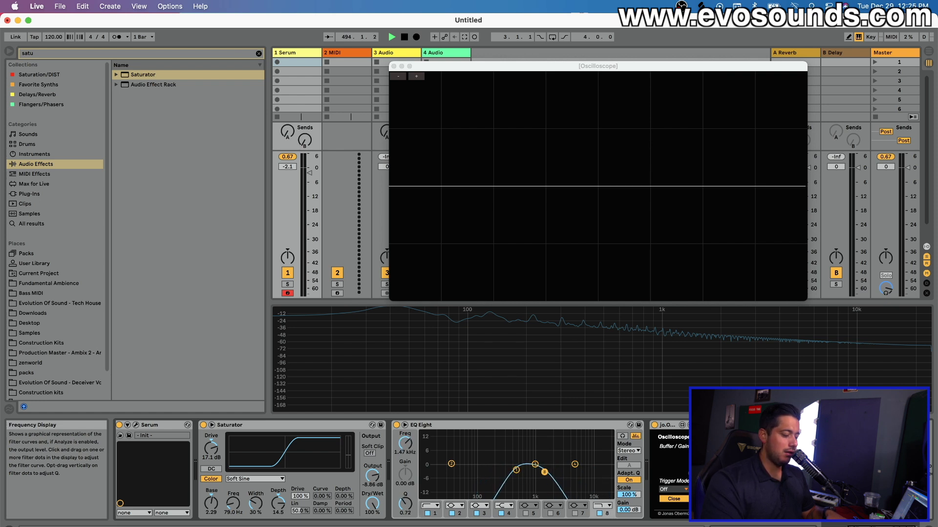
drag(493, 470, 433, 474)
mouse_move(538, 470)
mouse_down()
mouse_move(492, 473)
mouse_move(526, 475)
mouse_up()
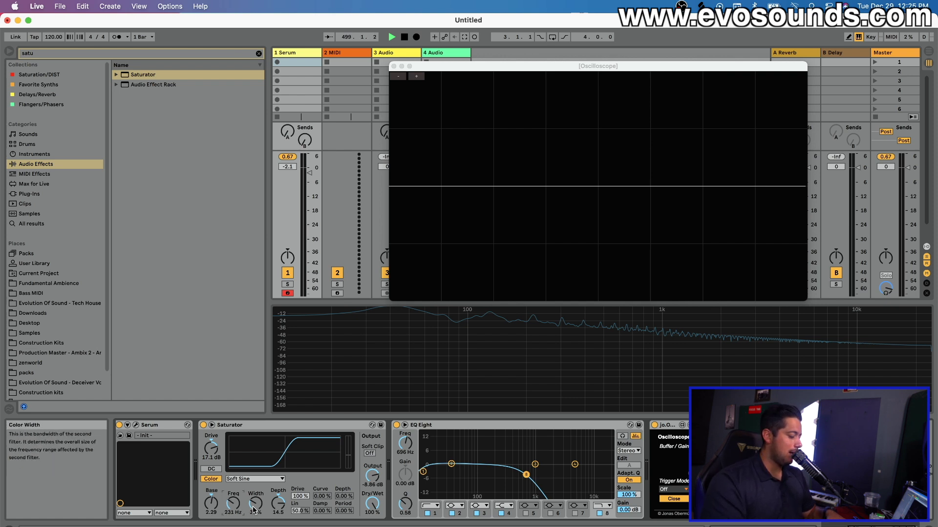
Set the Saturator's color Width to 33% and color Depth to 5.33.
drag(255, 503, 278, 521)
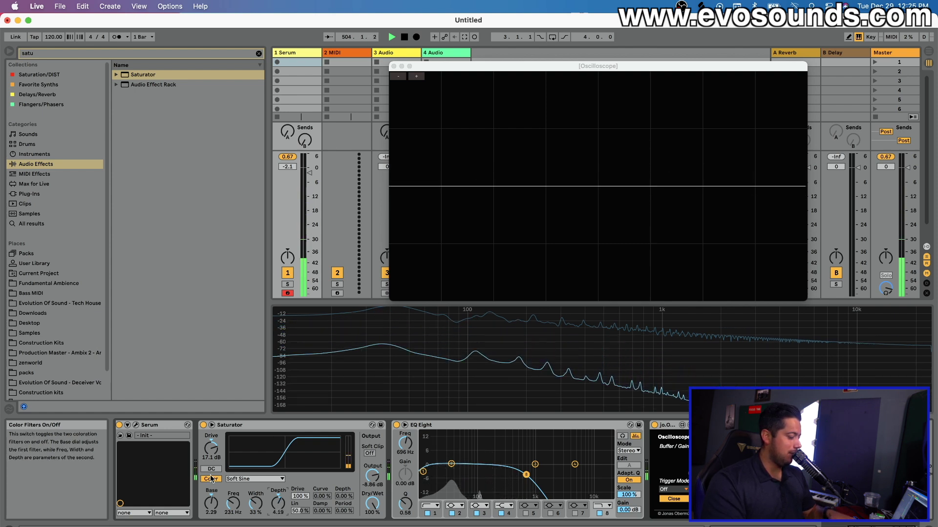
drag(277, 504, 279, 504)
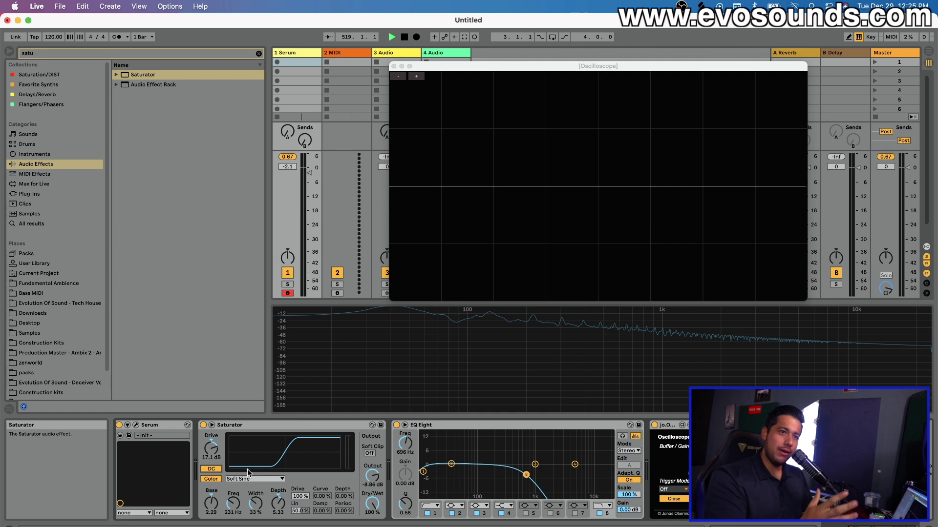
Toggle the Saturator's DC filter off and on repeatedly to compare the sound, leaving it on.
click(215, 469)
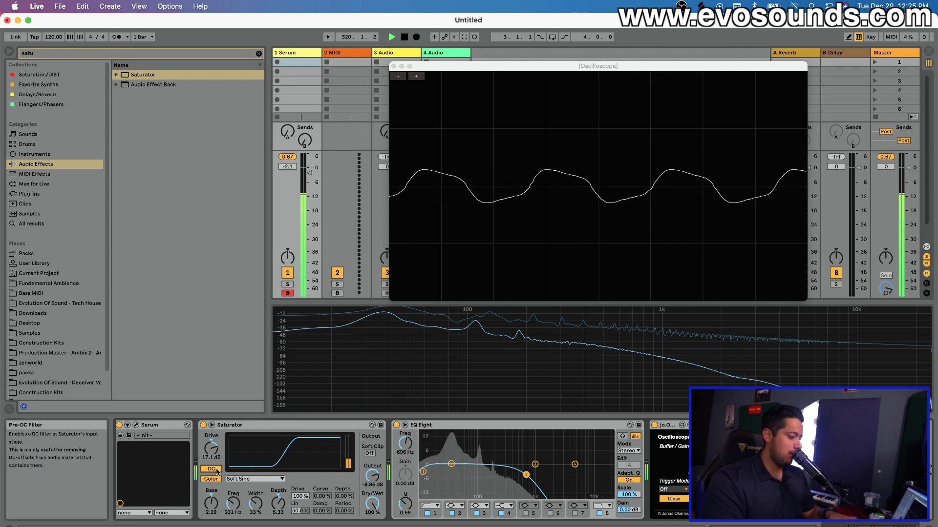
click(211, 470)
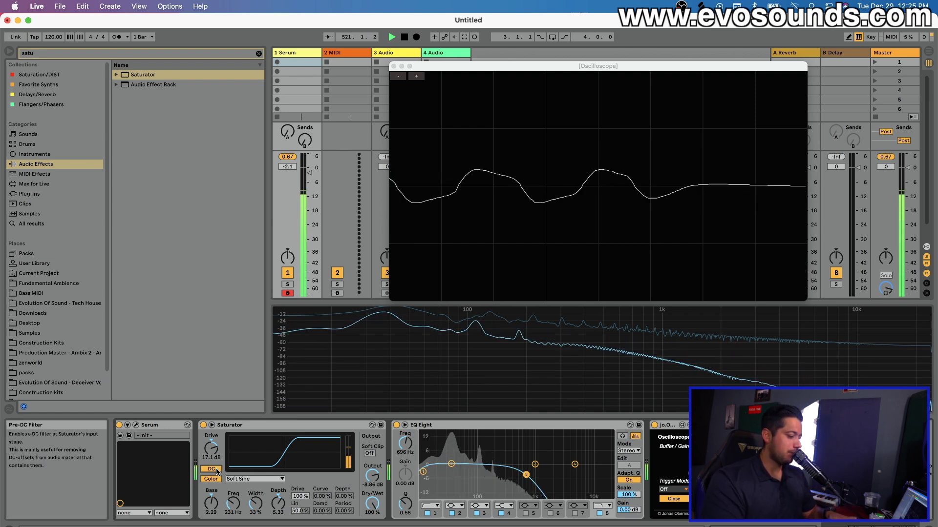
click(210, 470)
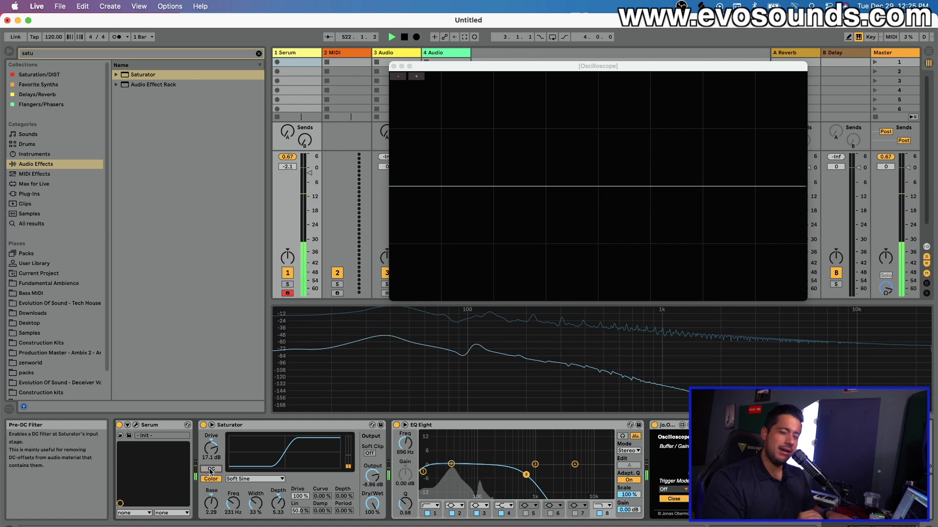
click(210, 470)
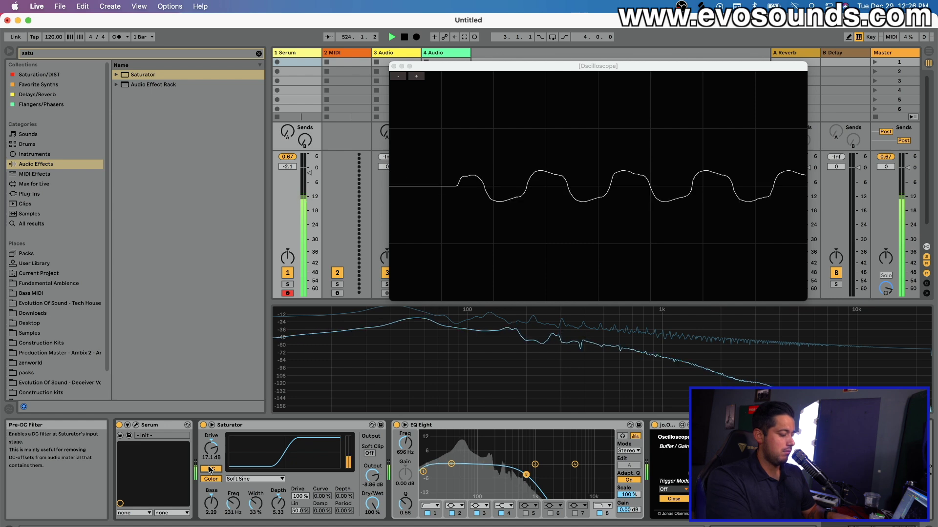
click(210, 470)
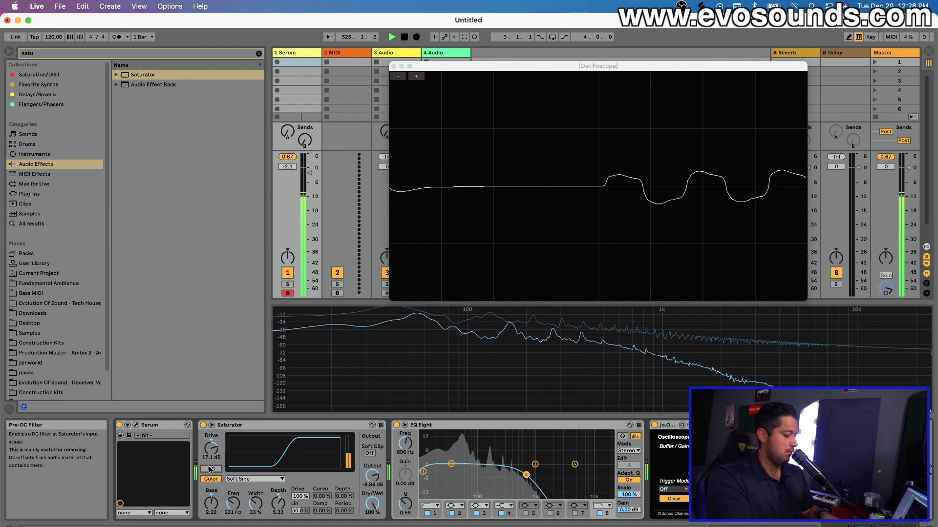
click(210, 470)
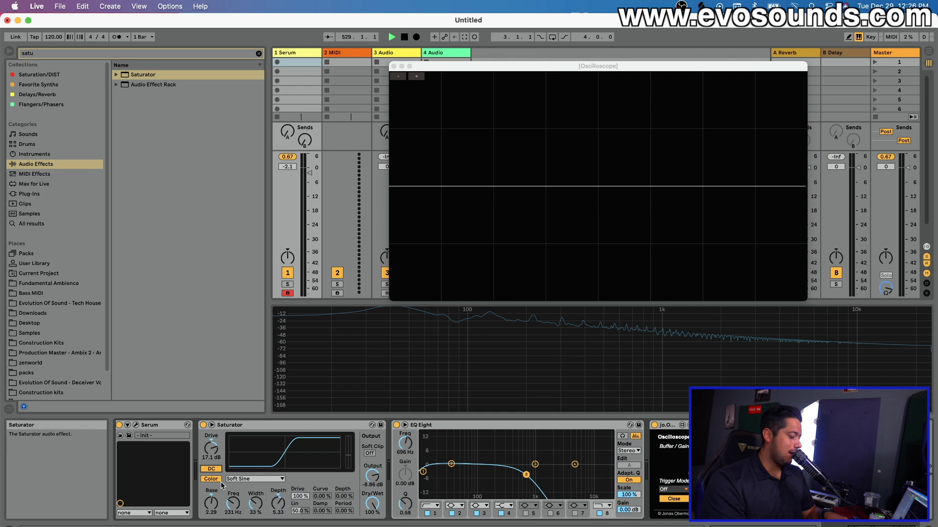
Keep the Soft Sine curve, turn on the Saturator's Soft Clip, and vary the drive up to 18.6 dB and back down.
click(248, 479)
click(250, 495)
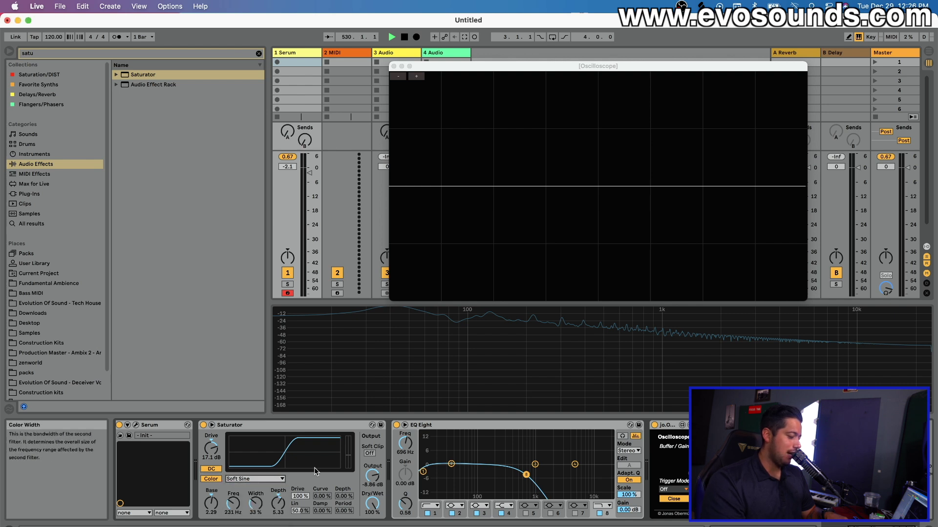
click(369, 453)
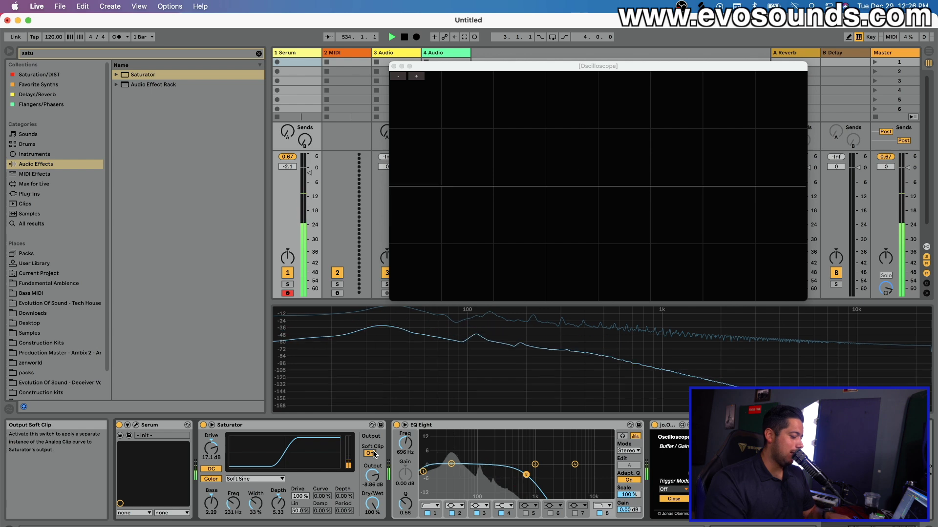
mouse_move(211, 447)
mouse_down()
mouse_move(211, 432)
mouse_move(211, 445)
mouse_up()
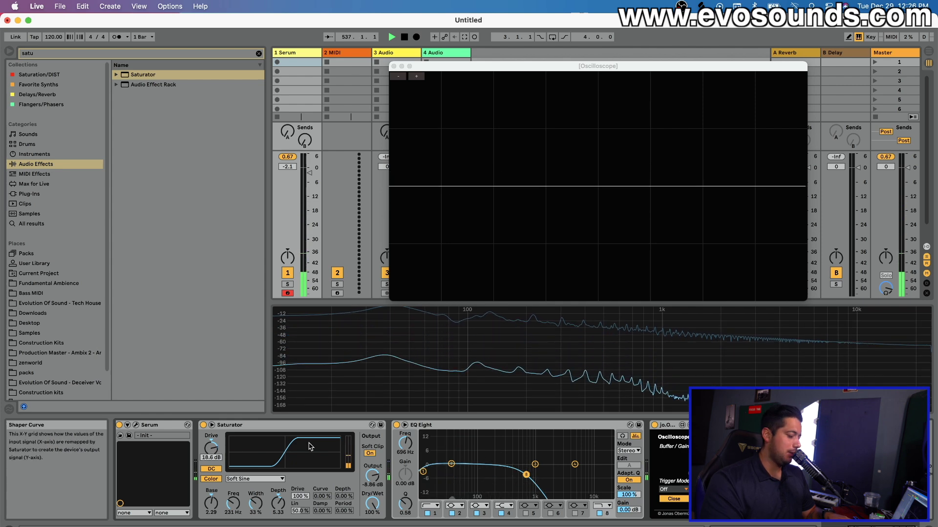
drag(211, 448, 211, 455)
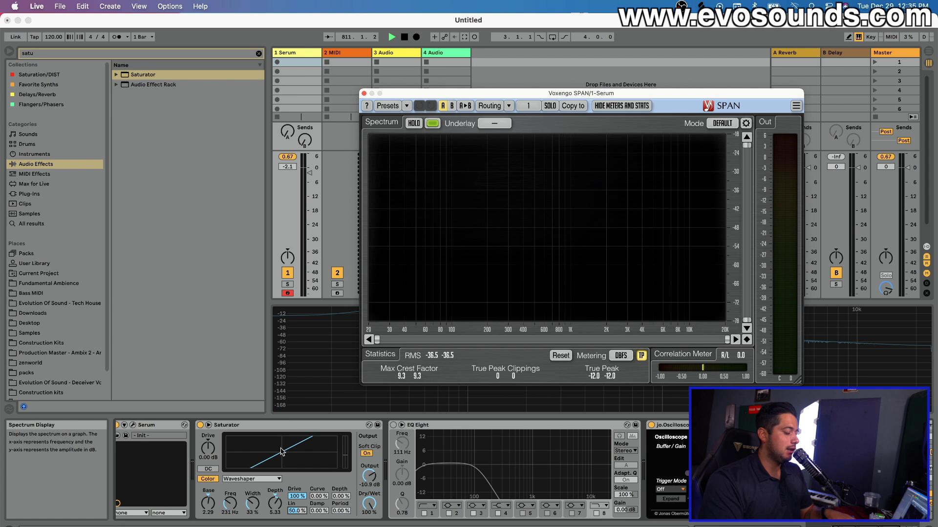
Set the Saturator's drive to 6.29 dB and its Waveshaper parameters to Drive 56.2%, Curve 76.6%, Depth 96.1% and Damp 68.8%.
click(210, 446)
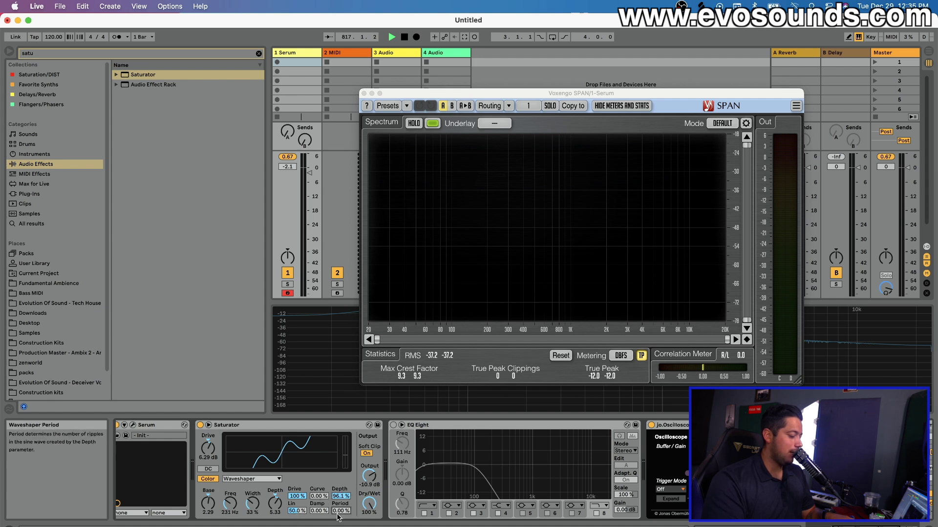
drag(297, 497, 297, 526)
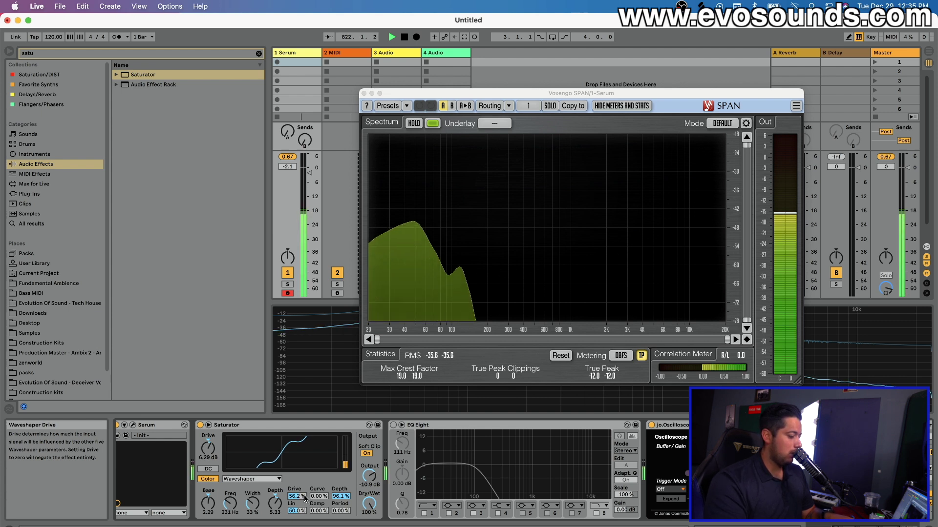
mouse_move(319, 496)
mouse_down()
mouse_move(319, 466)
mouse_move(317, 494)
mouse_up()
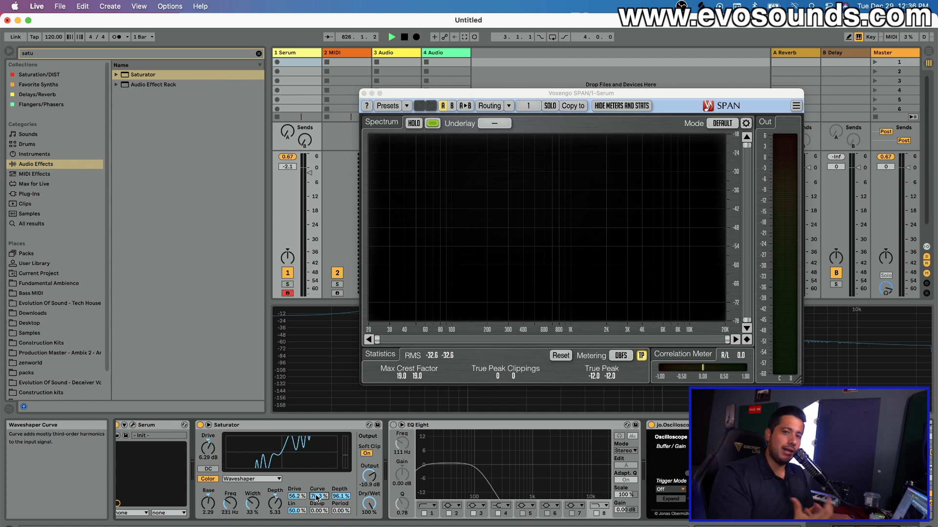
mouse_move(317, 497)
mouse_down()
mouse_move(318, 477)
mouse_move(317, 502)
mouse_move(317, 489)
mouse_up()
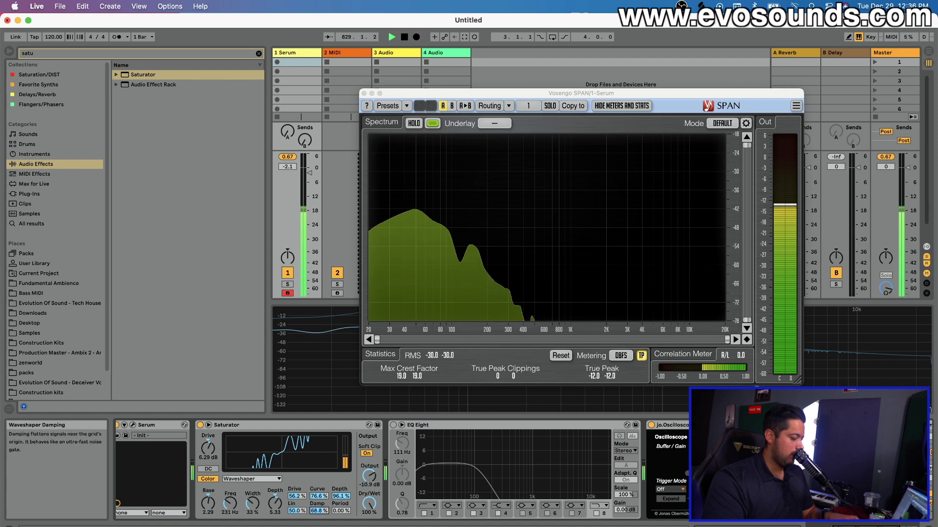
Set the Waveshaper's Damp to 100%, and experiment with its Period and Curve down to 19.5% and up to 70.3%.
drag(340, 511, 336, 509)
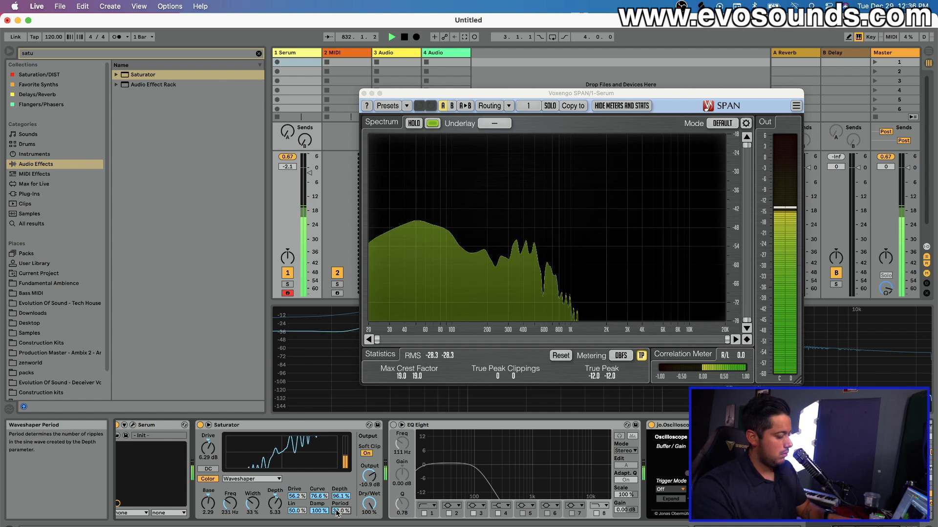
mouse_move(336, 511)
mouse_down()
mouse_move(336, 497)
mouse_move(340, 516)
mouse_up()
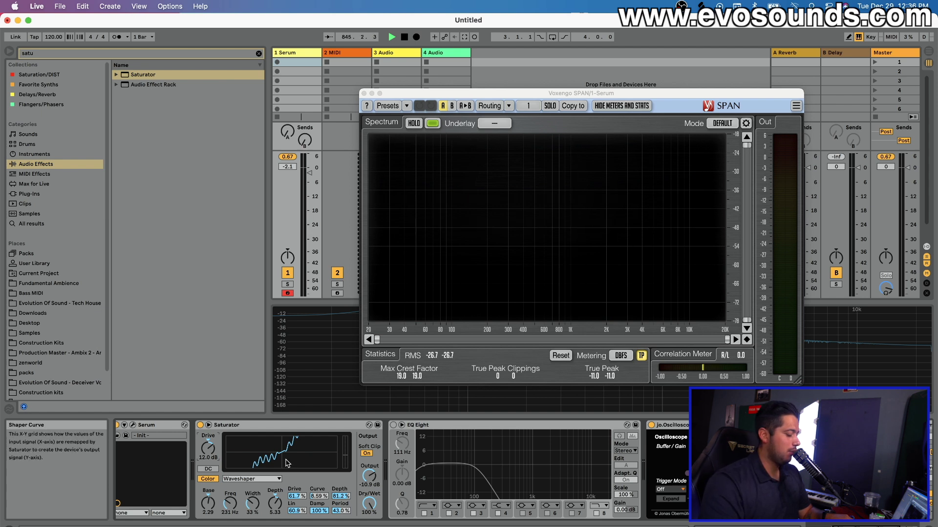
mouse_move(319, 497)
mouse_down()
mouse_move(319, 462)
mouse_move(319, 480)
mouse_up()
drag(342, 511, 298, 472)
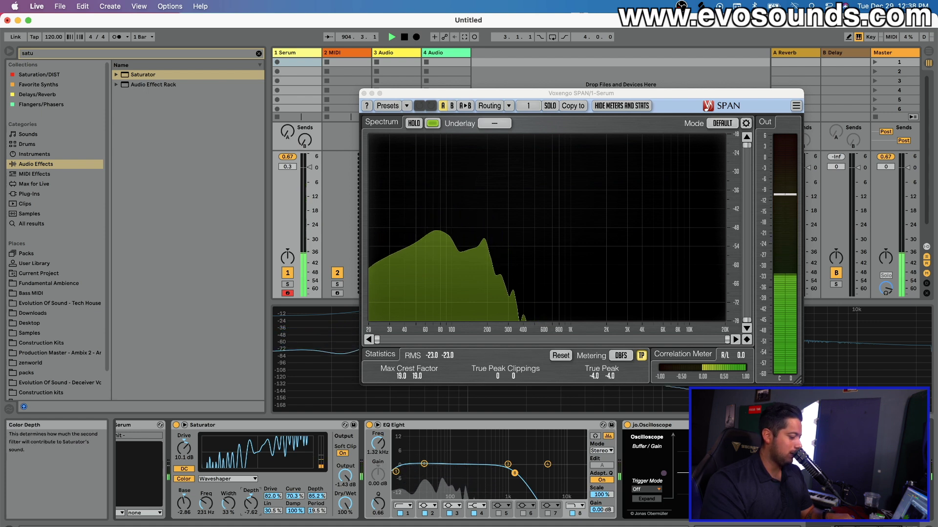
Raise the Saturator's color Depth to 5.71 and adjust its color Base.
drag(250, 503, 258, 503)
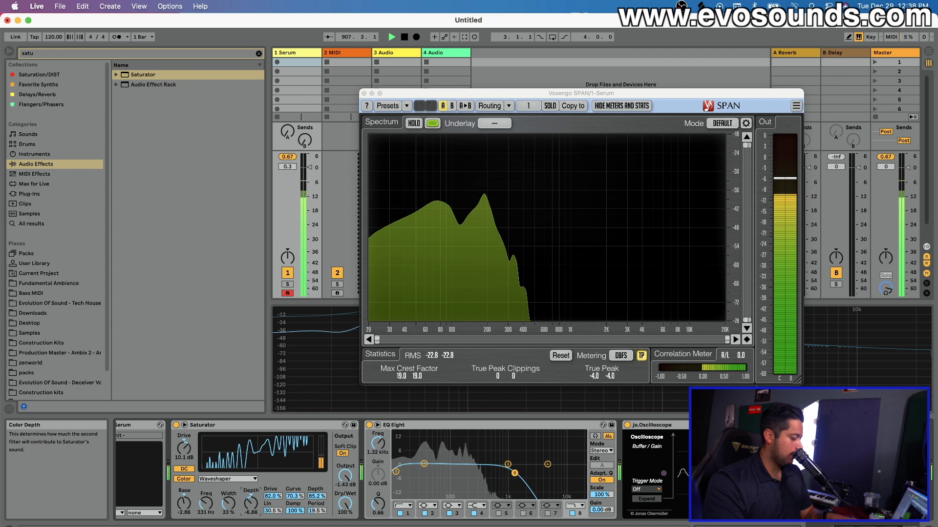
drag(184, 503, 186, 505)
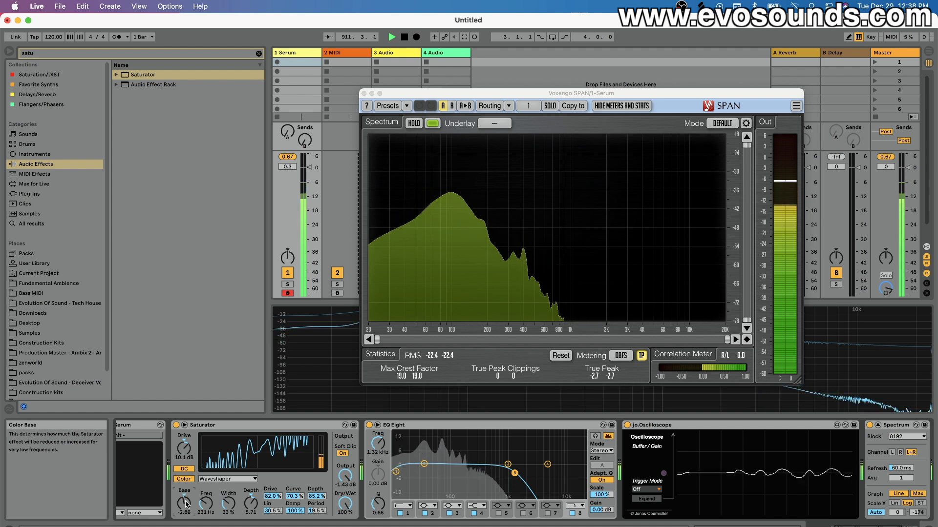
Lower the EQ Eight's high cut to 126 Hz and turn down the Serum track's volume.
drag(514, 472, 473, 472)
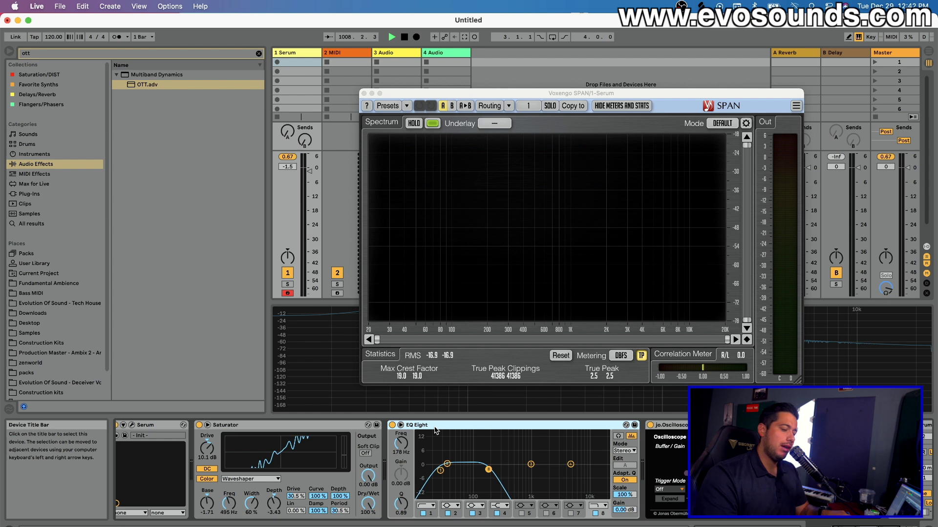
mouse_move(488, 470)
mouse_down()
mouse_move(578, 482)
mouse_move(481, 471)
mouse_up()
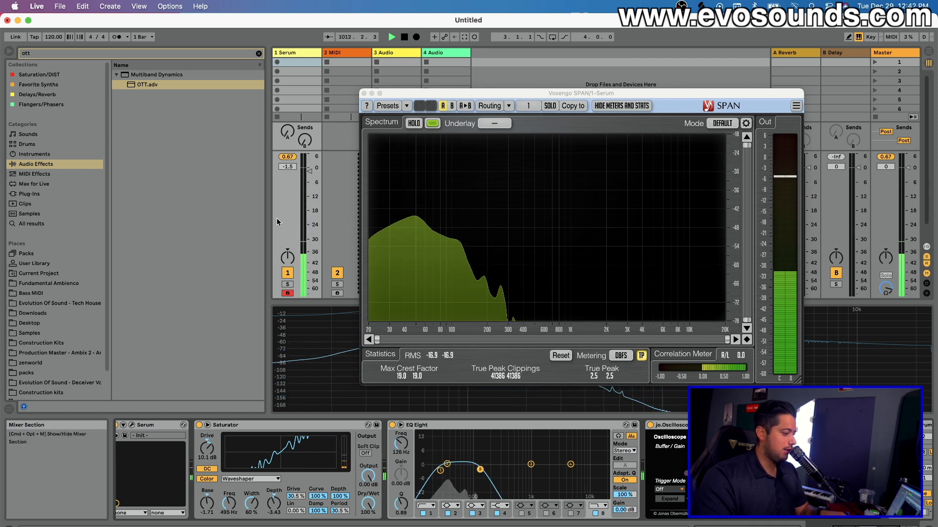
drag(309, 172, 309, 179)
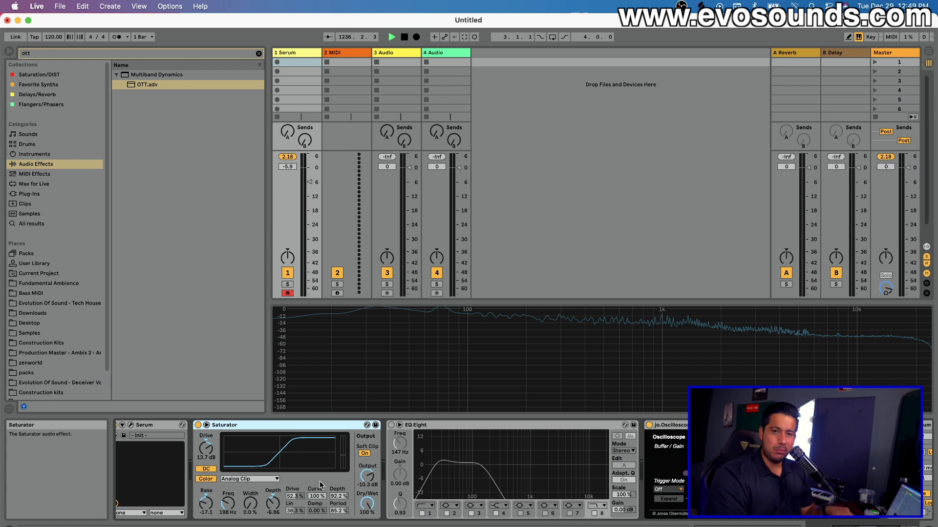
Review the Saturator's curve types and Soft Clip switch, keeping Analog Clip selected and Soft Clip on.
click(263, 479)
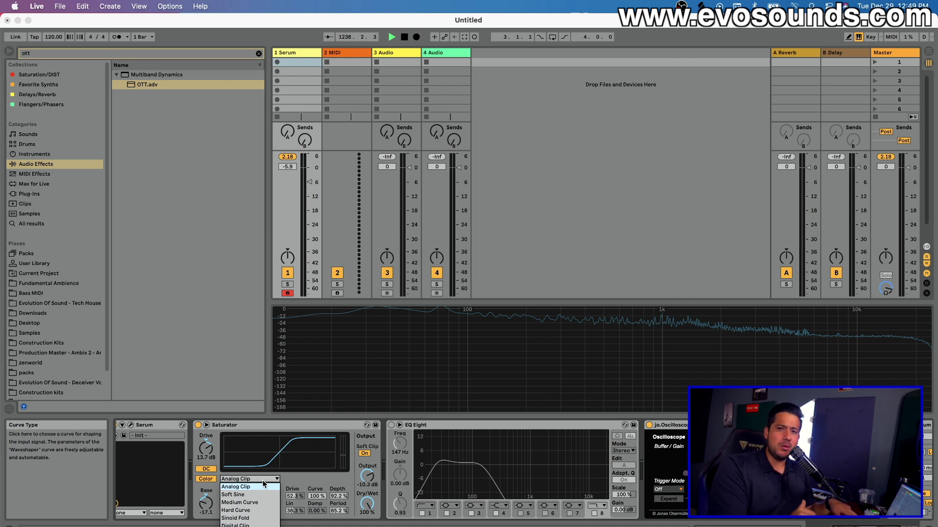
click(263, 482)
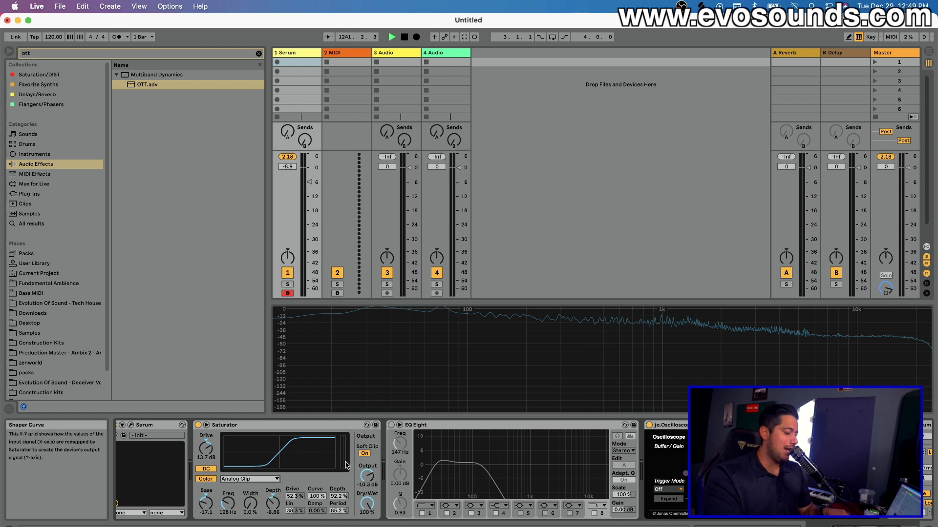
click(364, 453)
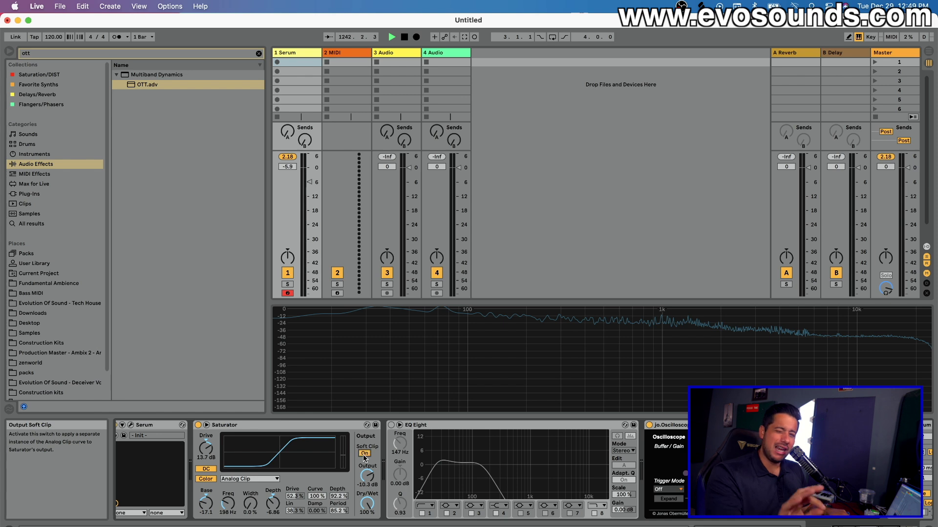
click(254, 479)
click(272, 485)
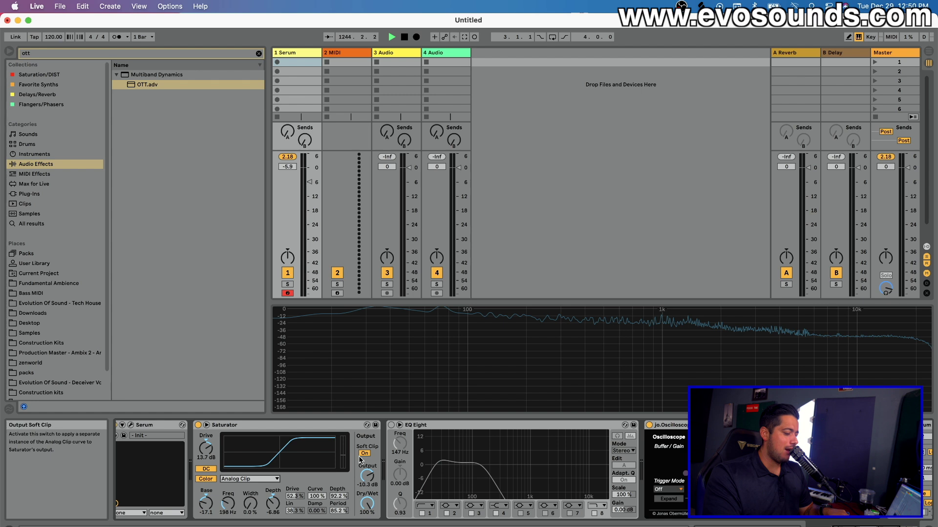